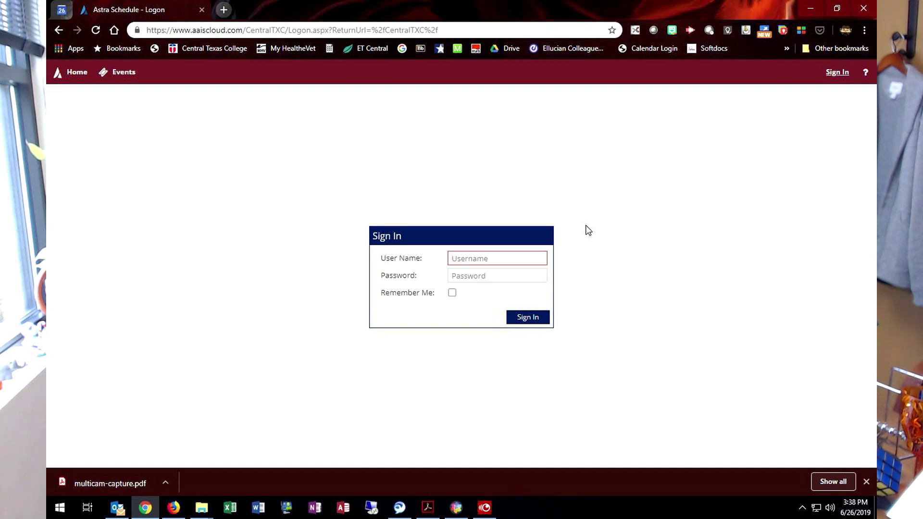
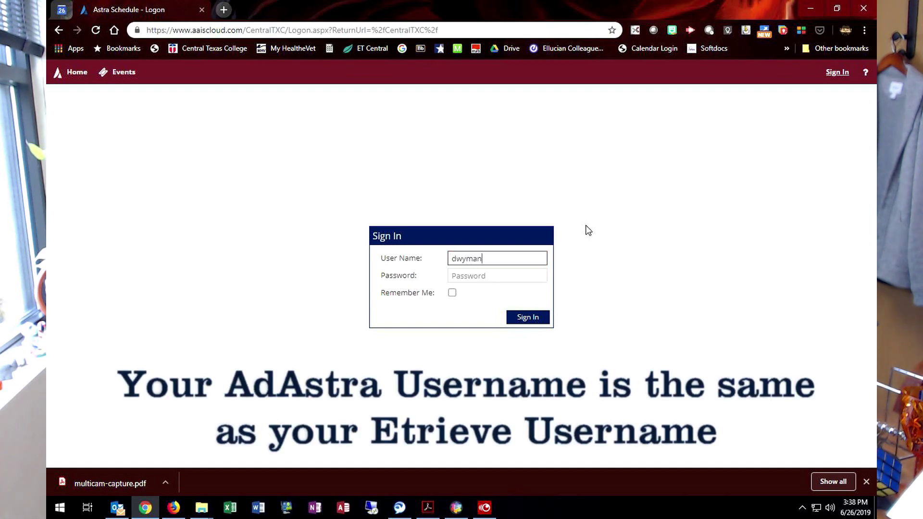
# Step: Enter the account's username and password and sign in to the Ad Astra scheduling site
pyautogui.press('Tab')
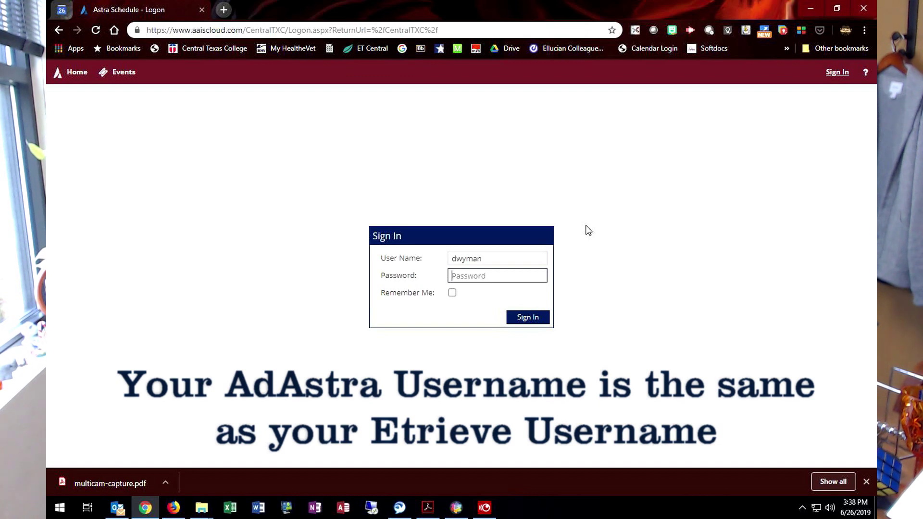
pyautogui.write('•••')
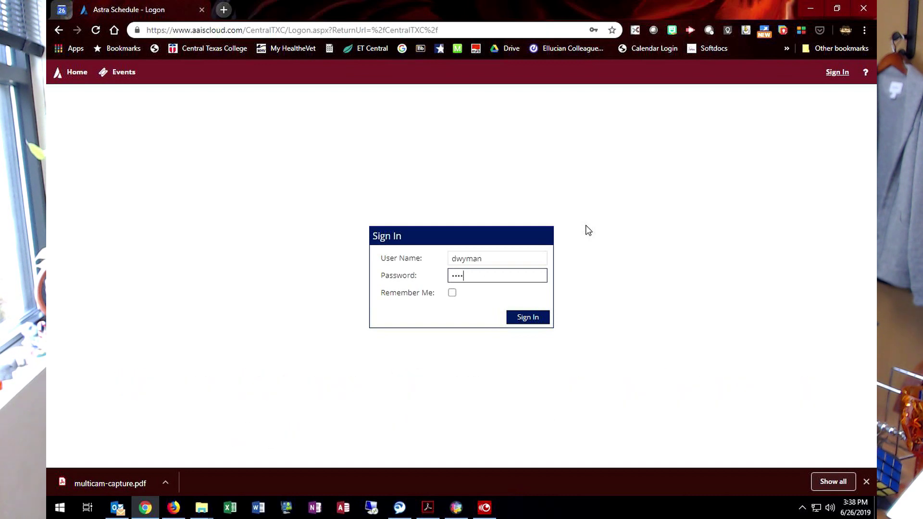
pyautogui.write('••••')
pyautogui.click(526, 321)
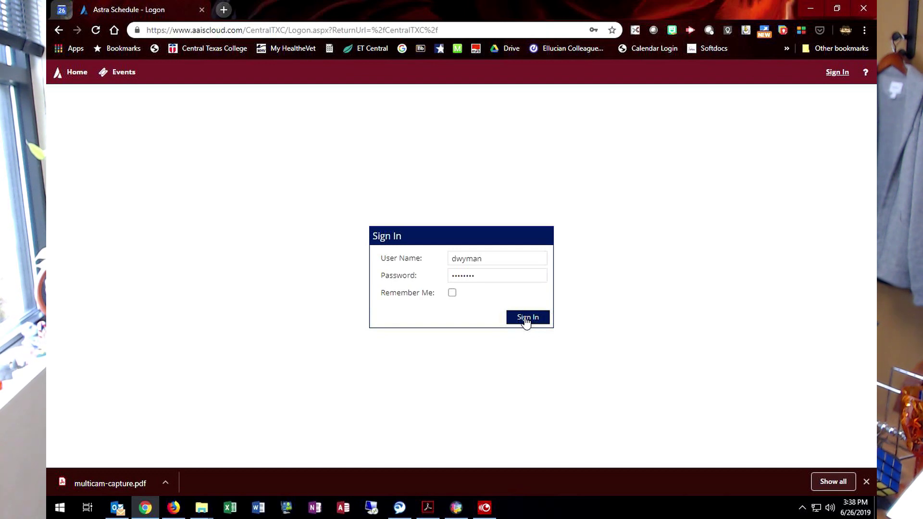
pyautogui.click(526, 321)
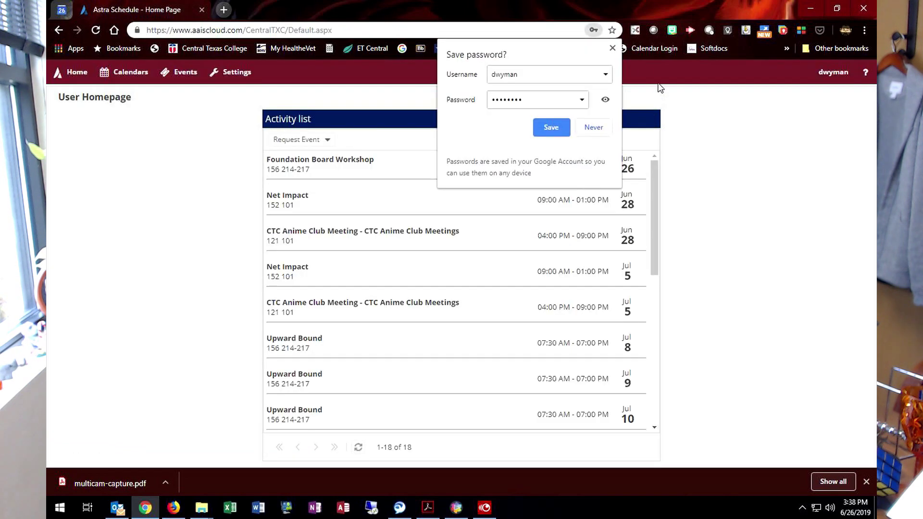
# Step: Dismiss the save-password popup and show the Request Event form choices
pyautogui.click(613, 48)
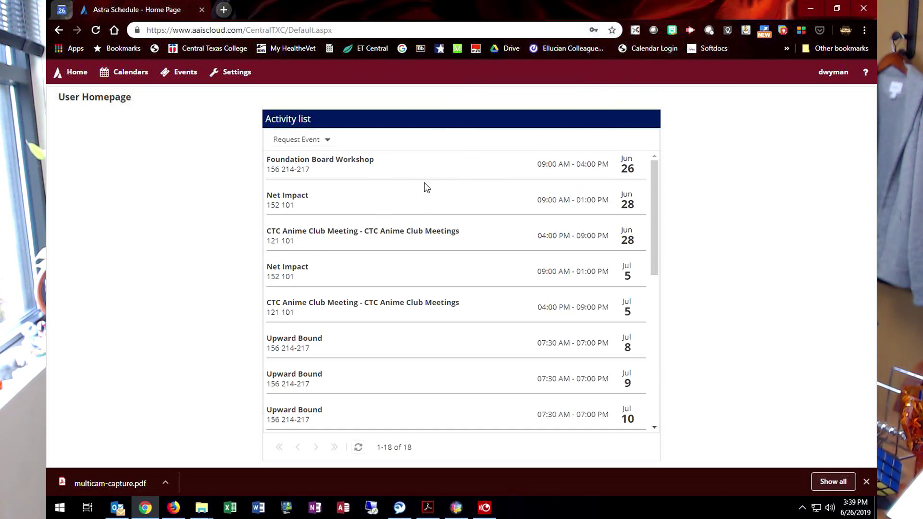
pyautogui.scroll(-8, 425, 184)
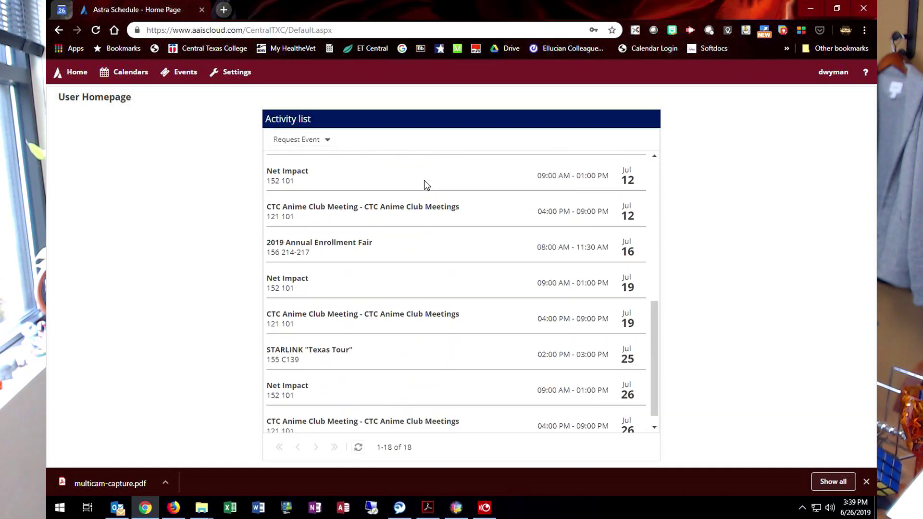
pyautogui.scroll(8, 426, 185)
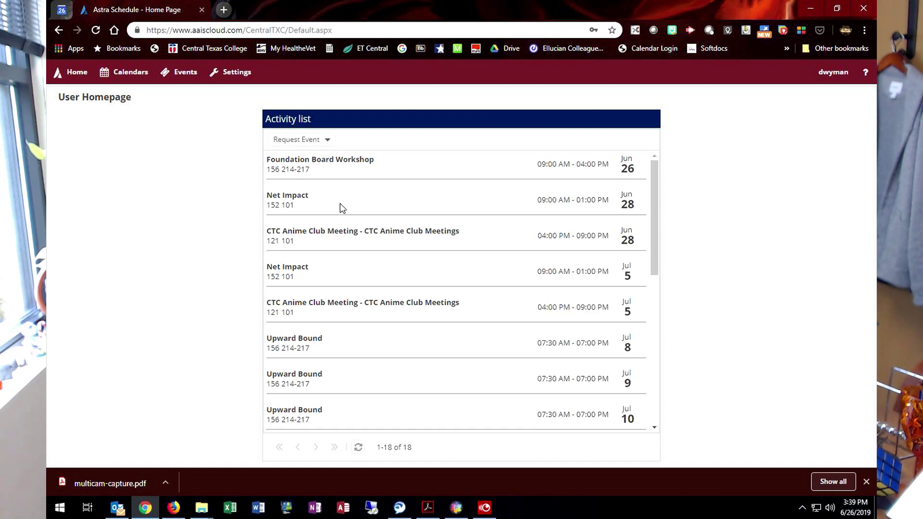
pyautogui.click(297, 144)
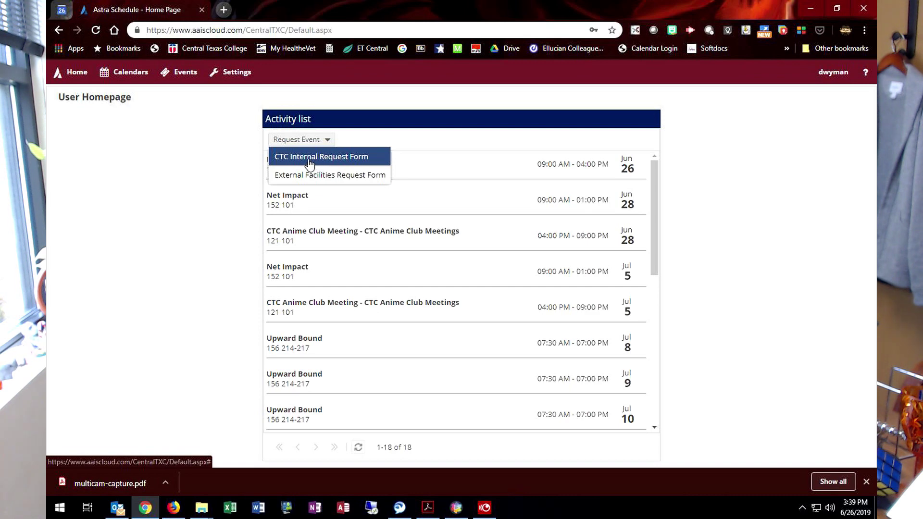
# Step: Open the CTC Internal Request Form and pick the requester's name from the suggestions
pyautogui.click(309, 163)
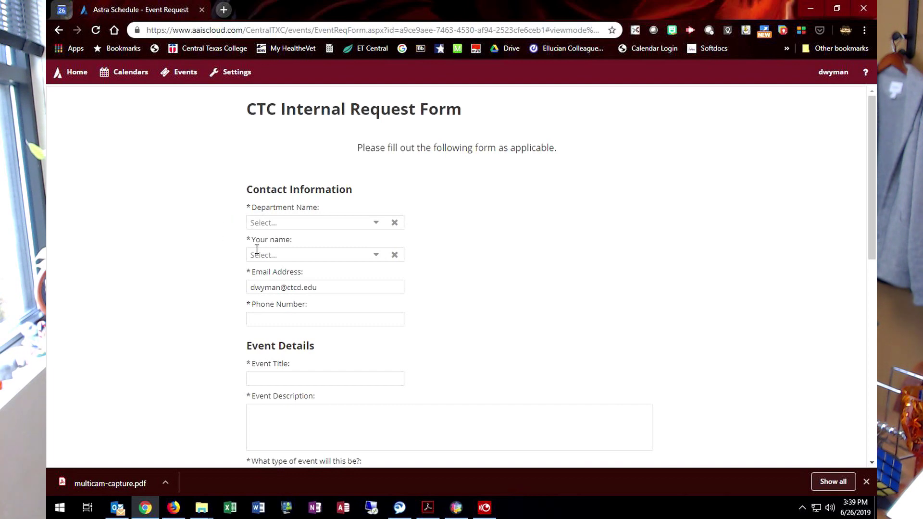
pyautogui.click(269, 254)
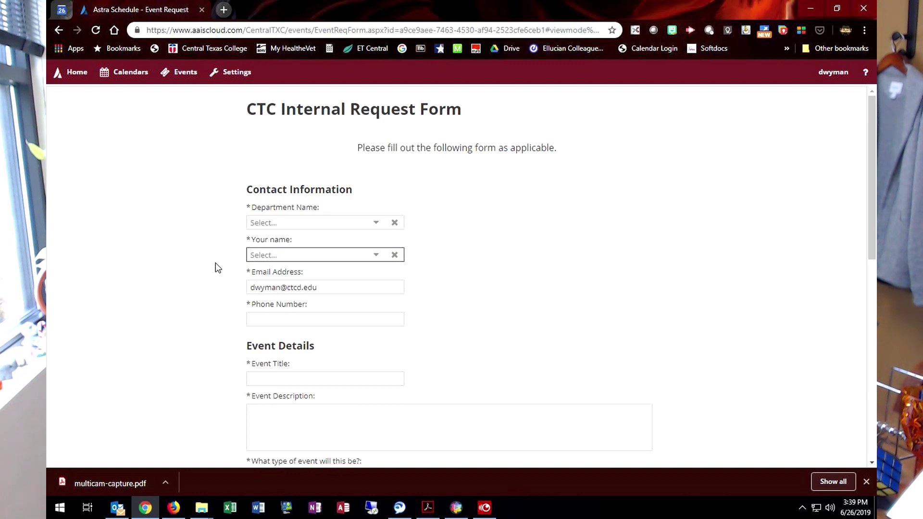
pyautogui.write('wyman')
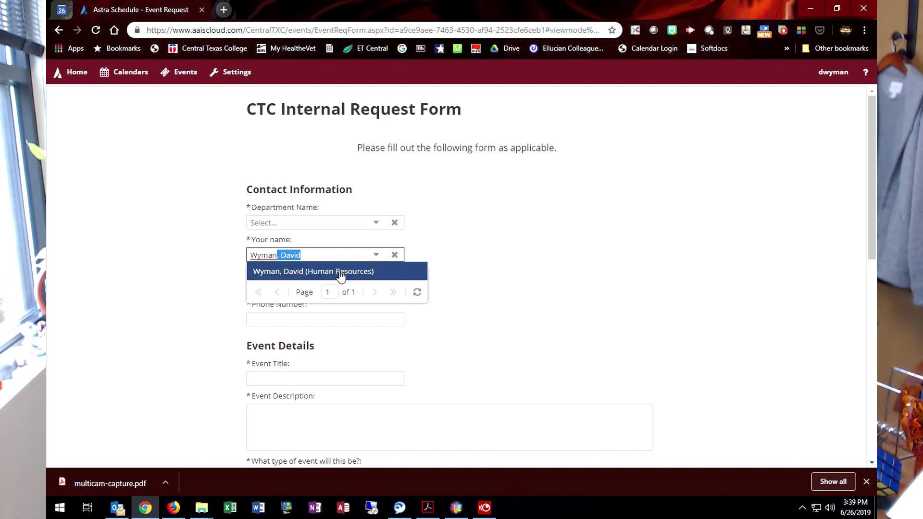
pyautogui.click(291, 273)
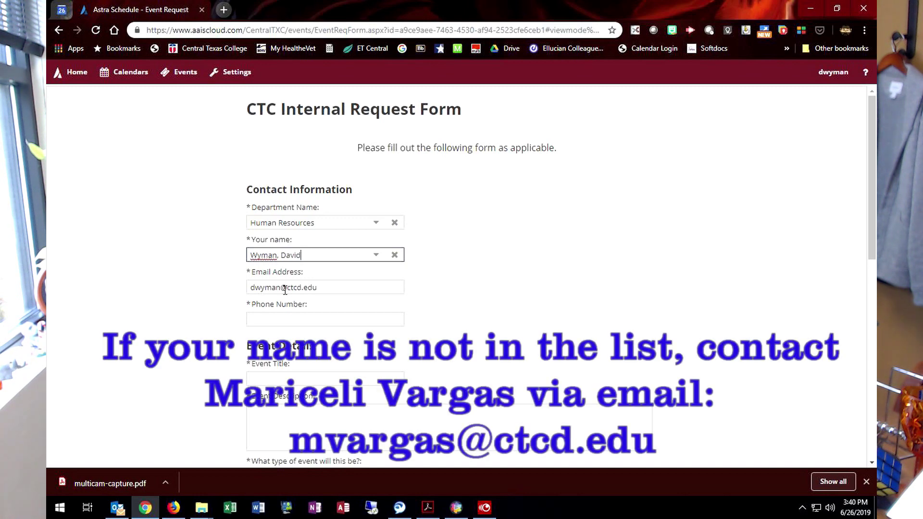
pyautogui.scroll(-1, 214, 313)
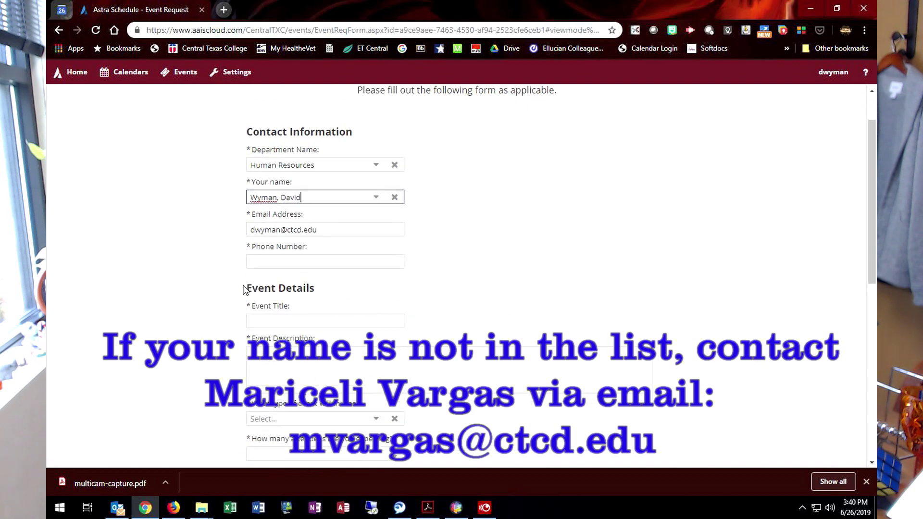
# Step: Enter the phone extension and the event title 'Employee Training Test Event'
pyautogui.click(256, 260)
pyautogui.write('1381')
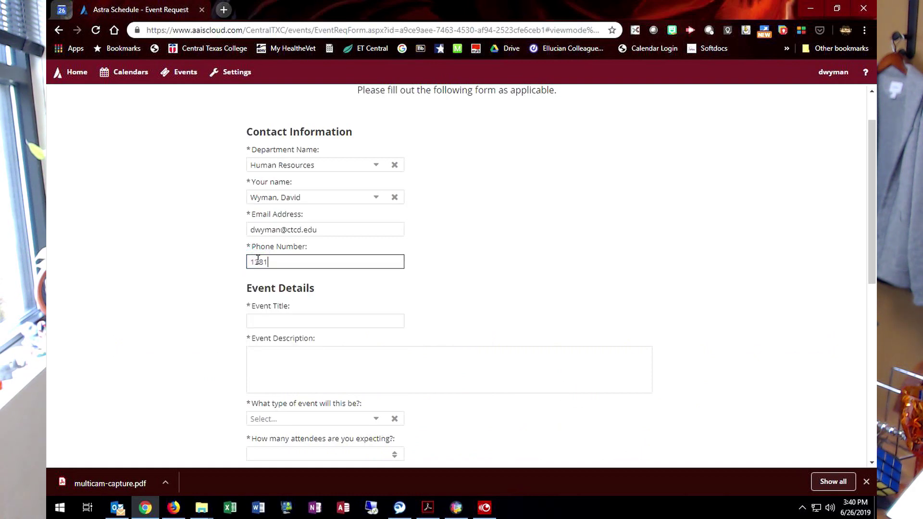
pyautogui.press('Tab')
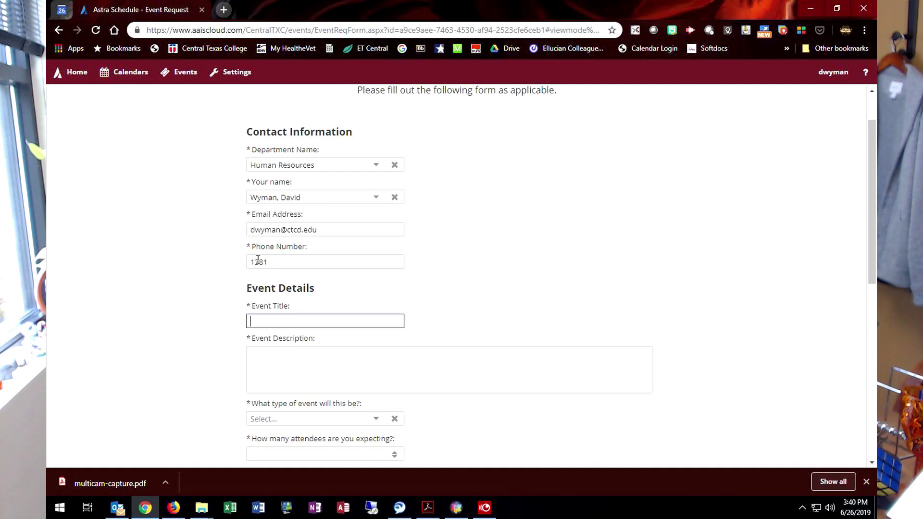
pyautogui.write('Employee Training Test')
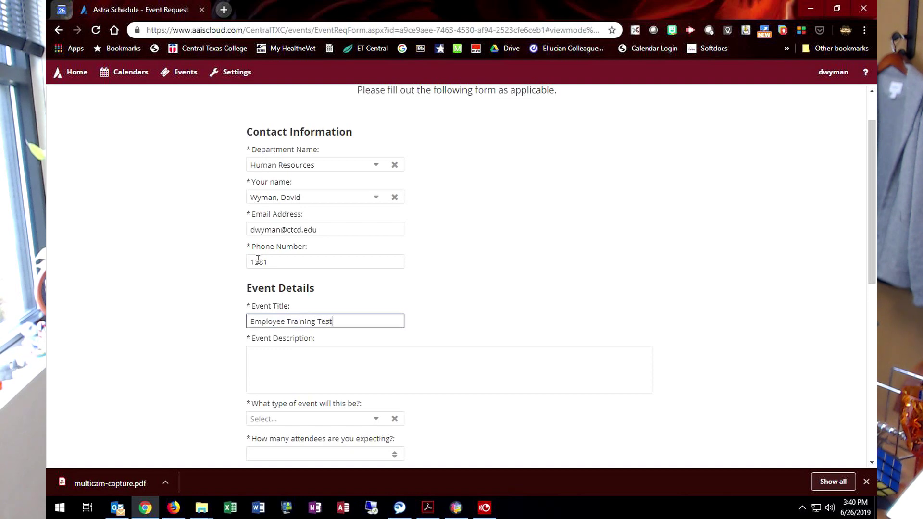
pyautogui.write(' Event')
pyautogui.scroll(-1, 197, 295)
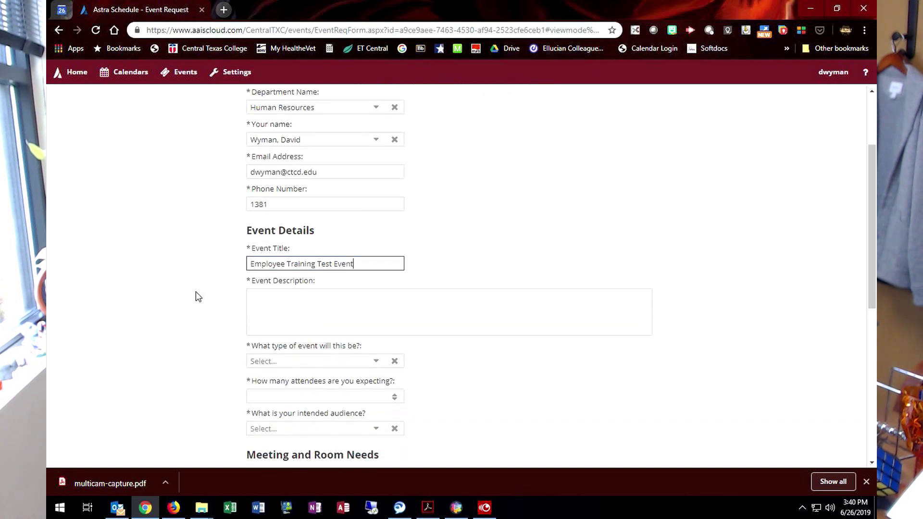
# Step: Describe the event as 'Employee Training Testing the AdAstra room reservation system'
pyautogui.click(268, 303)
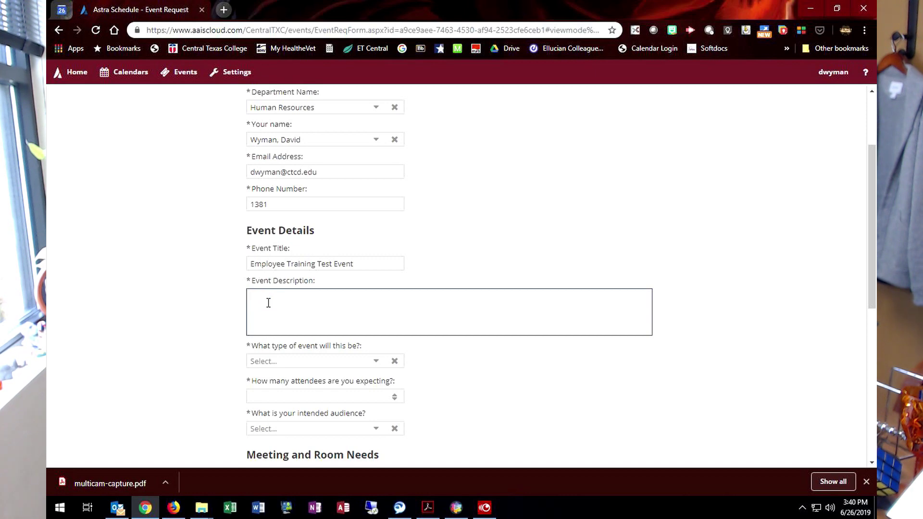
pyautogui.write('Employee Traiing')
pyautogui.press('BackSpace')
pyautogui.press('BackSpace')
pyautogui.press('BackSpace')
pyautogui.write('ning Testing the Reeo')
pyautogui.press('BackSpace')
pyautogui.press('BackSpace')
pyautogui.press('BackSpace')
pyautogui.press('BackSpace')
pyautogui.write('AdAstra room reservation')
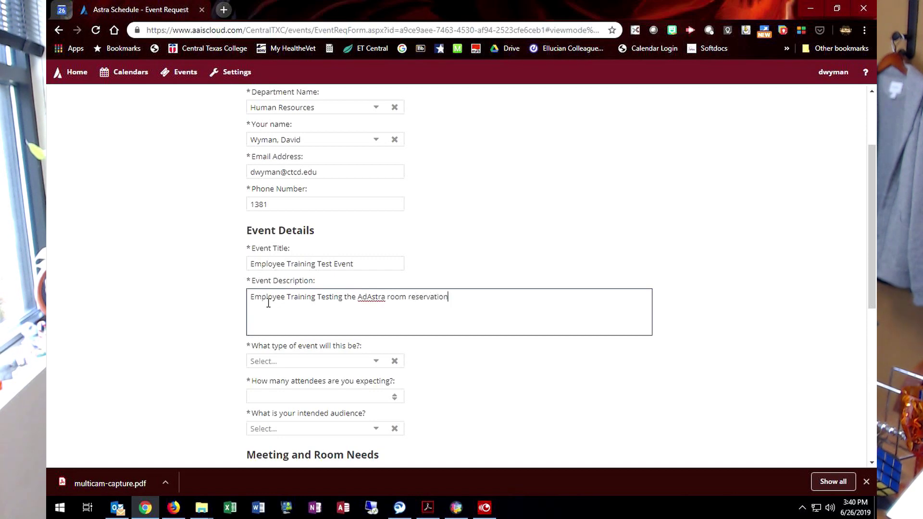
pyautogui.write(' system')
# Step: Set event type Employee Training, 40 expected attendees, and audience Faculty and Staff
pyautogui.scroll(-2, 212, 340)
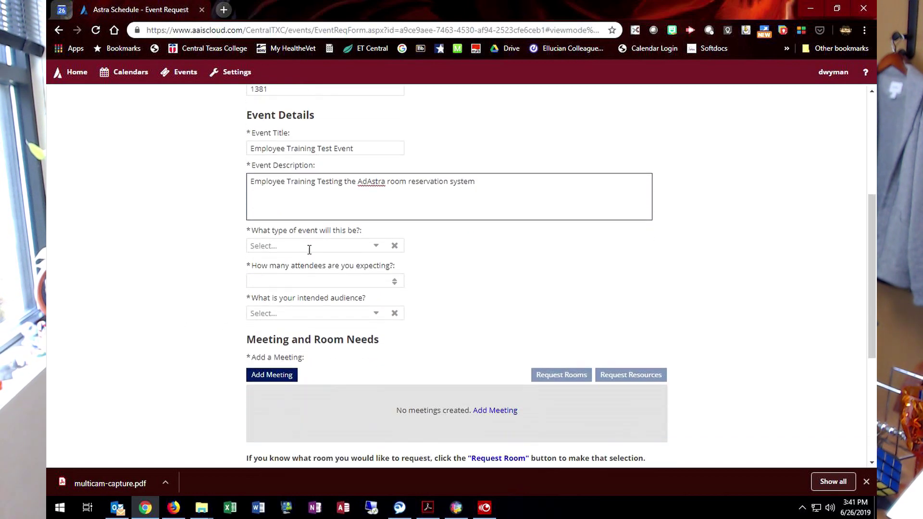
pyautogui.click(376, 250)
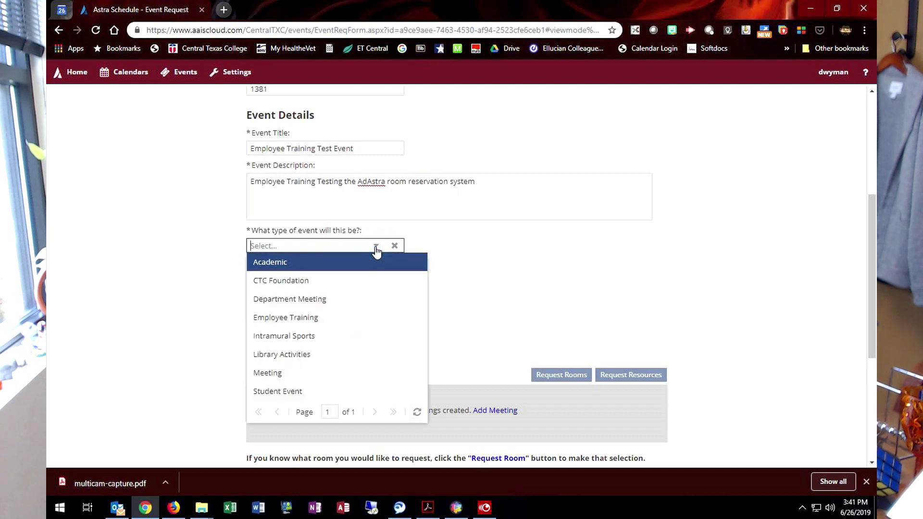
pyautogui.click(313, 321)
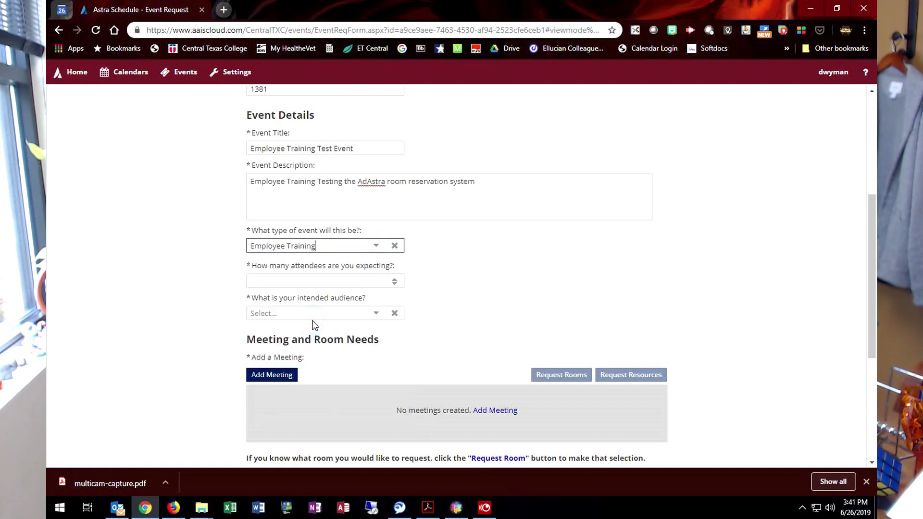
pyautogui.click(306, 279)
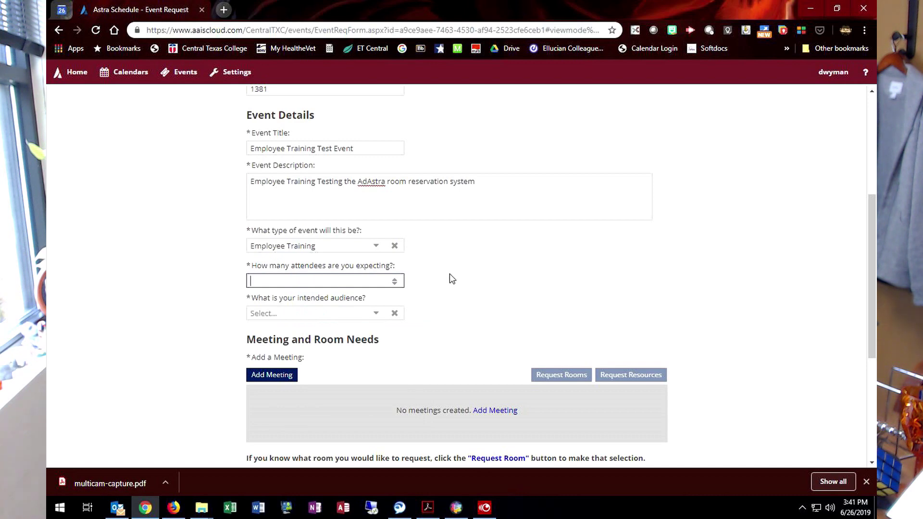
pyautogui.write('40')
pyautogui.click(374, 317)
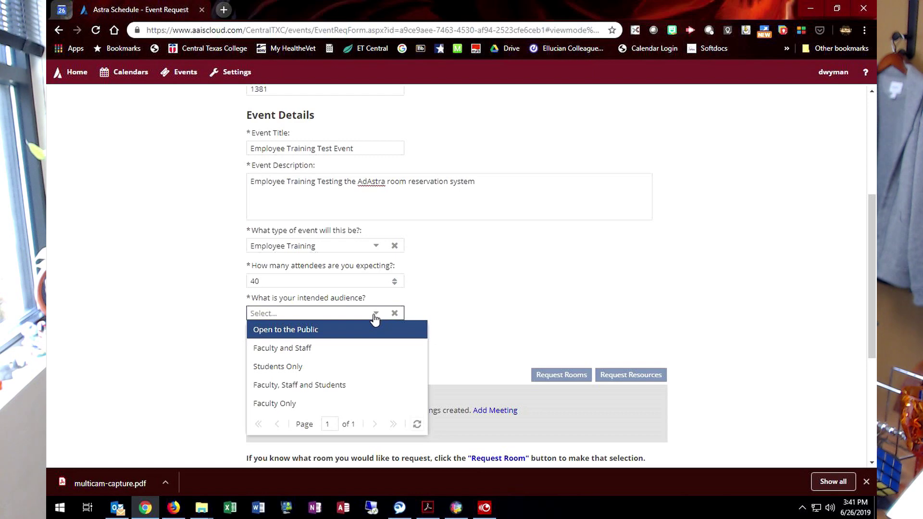
pyautogui.click(325, 351)
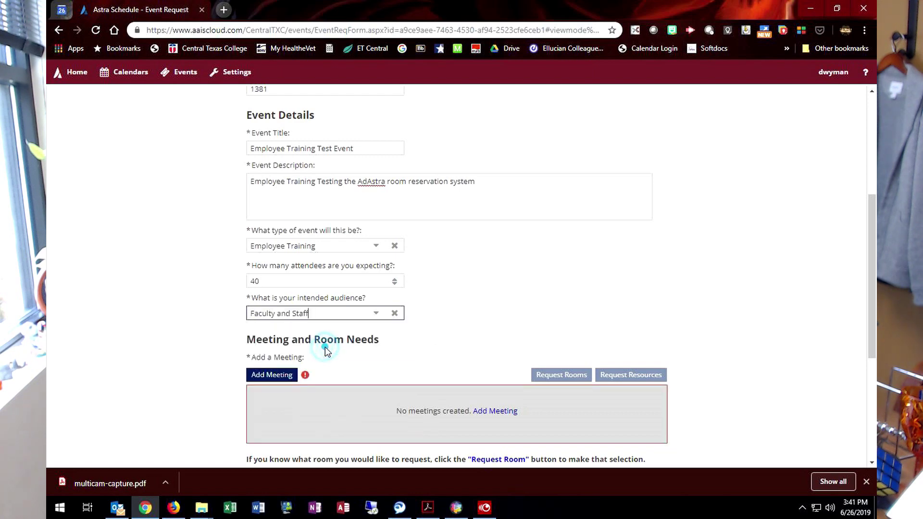
pyautogui.scroll(-3, 200, 342)
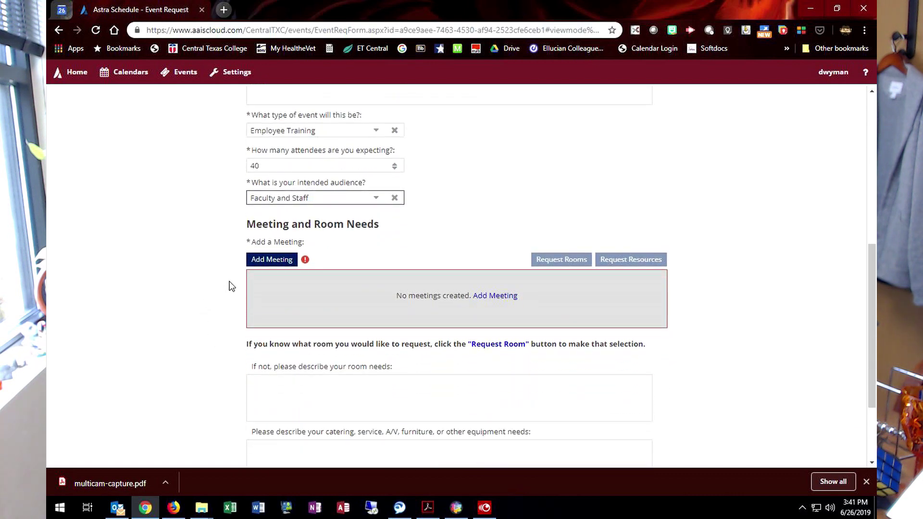
# Step: Start a single meeting running from 8:00 AM to 11:30 AM
pyautogui.click(276, 263)
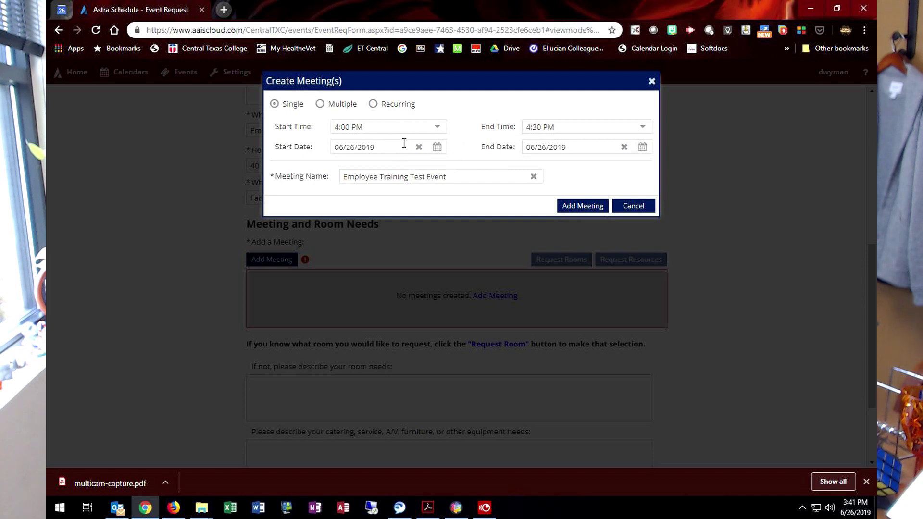
pyautogui.click(320, 104)
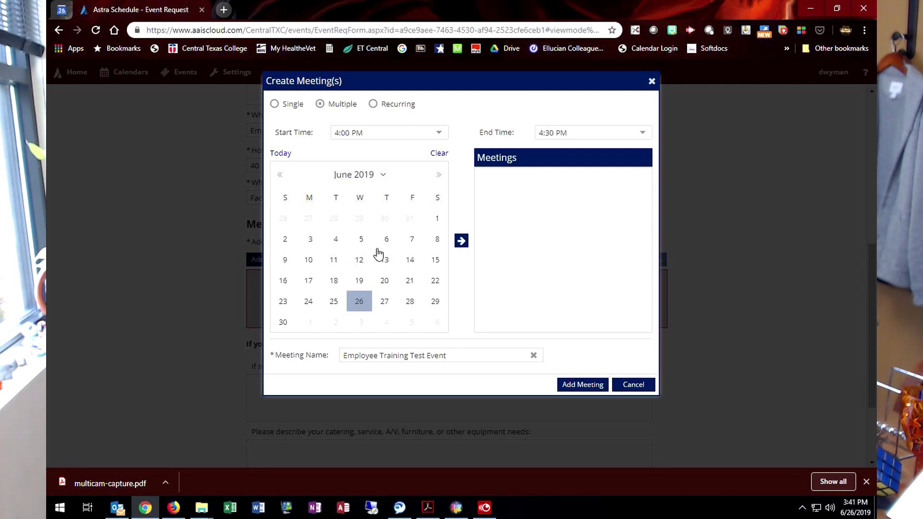
pyautogui.click(374, 104)
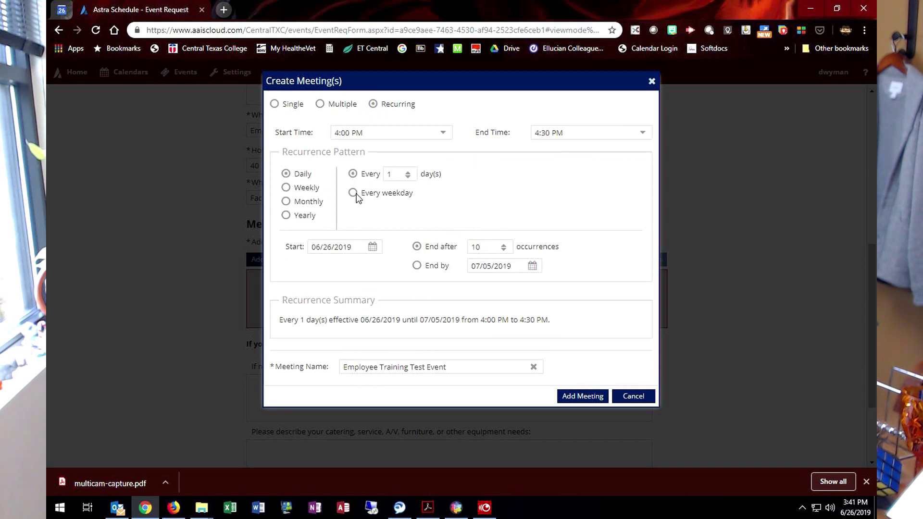
pyautogui.click(274, 104)
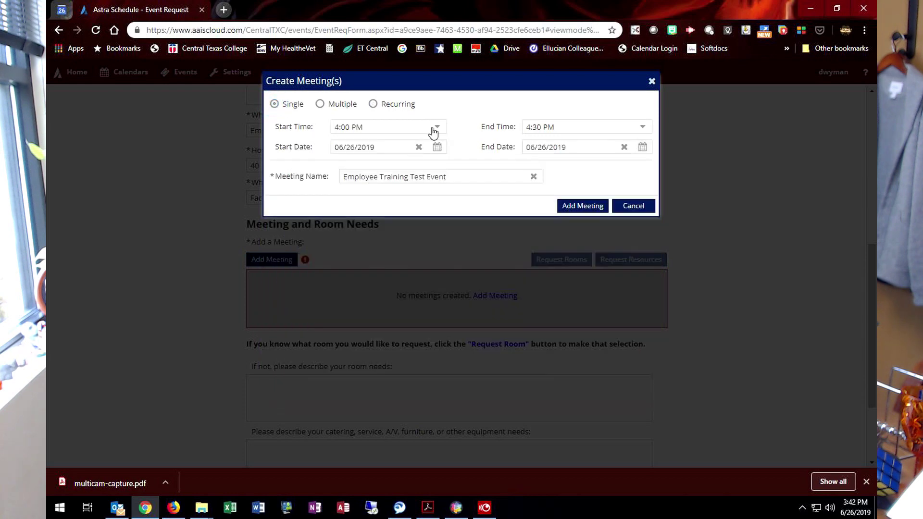
pyautogui.click(438, 128)
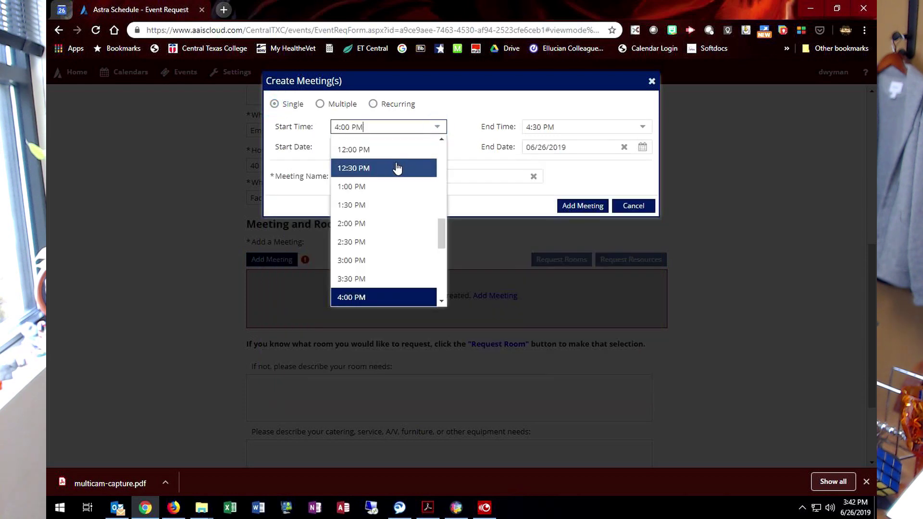
pyautogui.scroll(4, 397, 168)
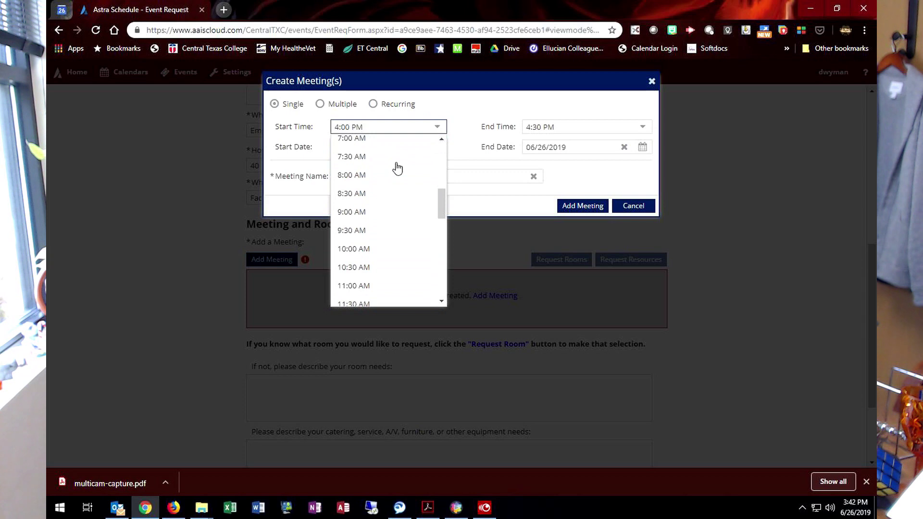
pyautogui.click(357, 174)
pyautogui.click(641, 127)
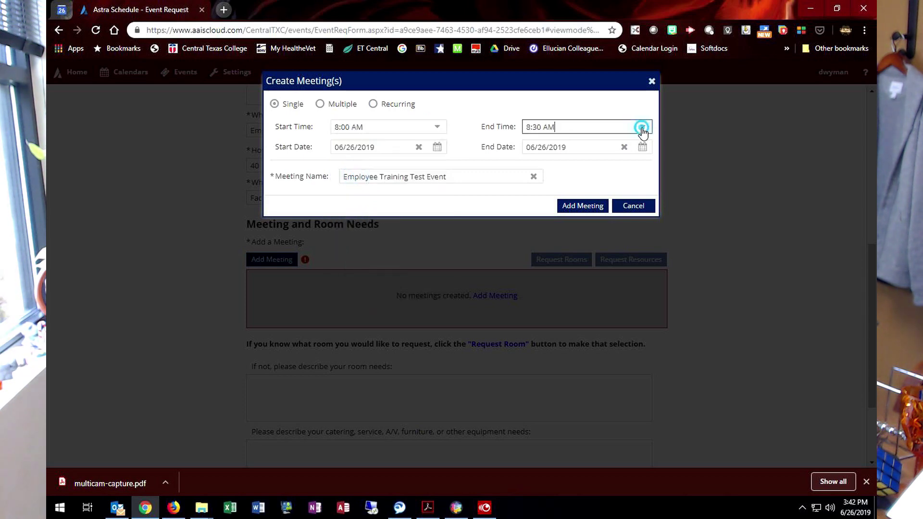
pyautogui.click(563, 272)
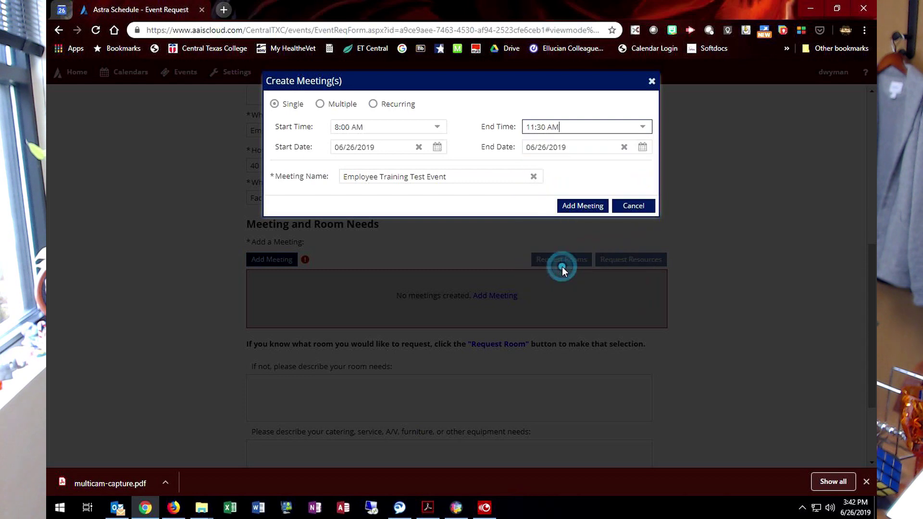
# Step: Set the meeting's start and end dates to 08/16/2019 and add it
pyautogui.click(438, 149)
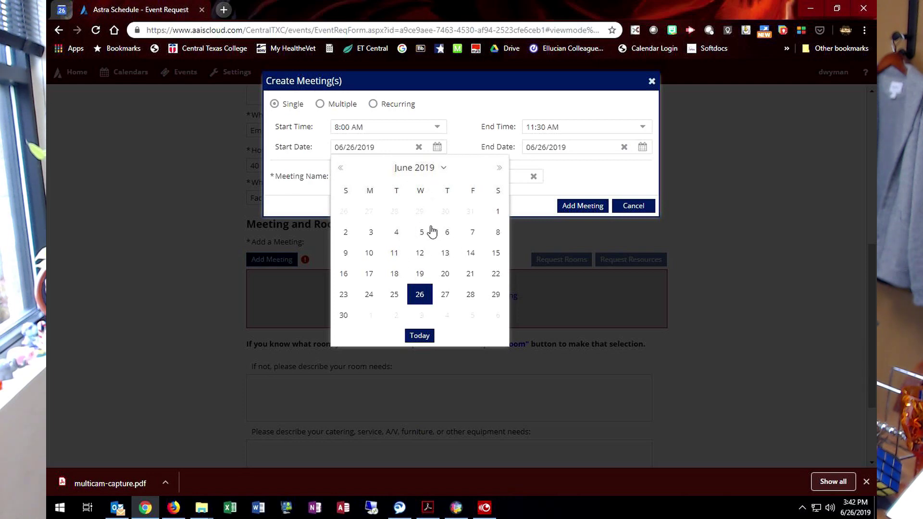
pyautogui.click(443, 172)
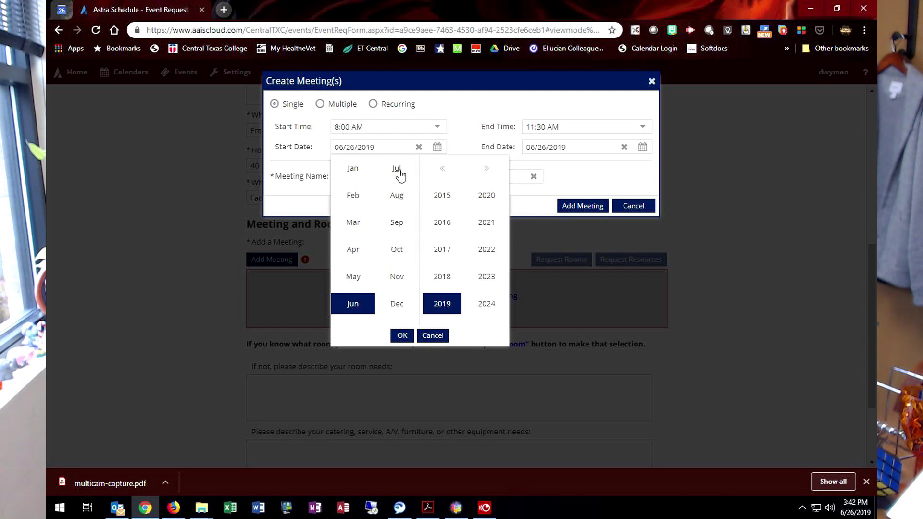
pyautogui.click(397, 201)
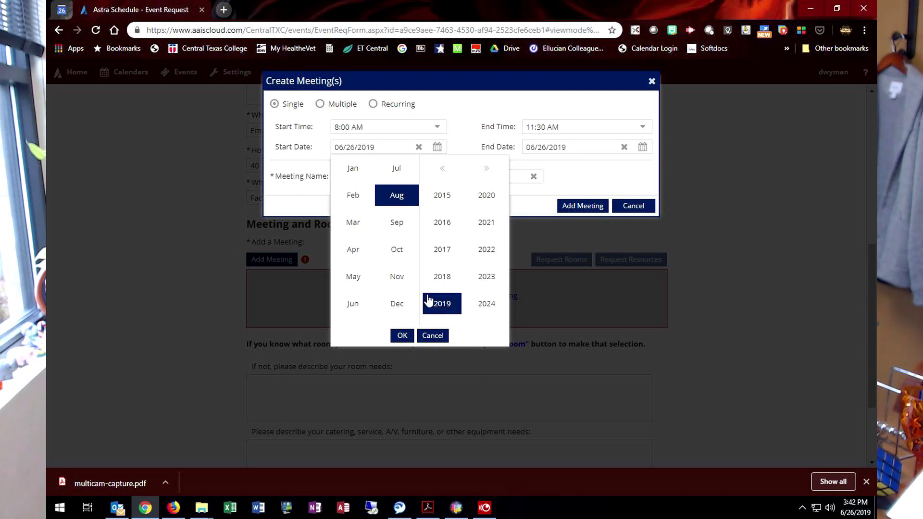
pyautogui.click(402, 336)
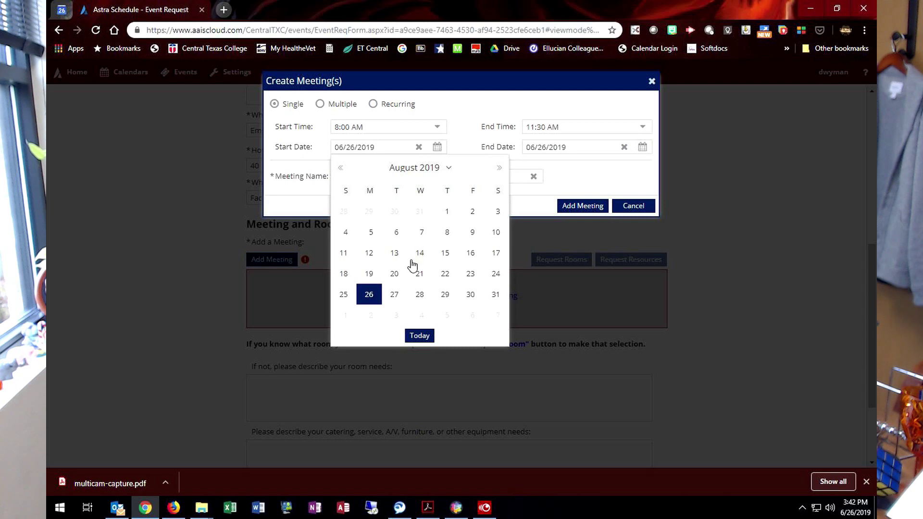
pyautogui.click(470, 253)
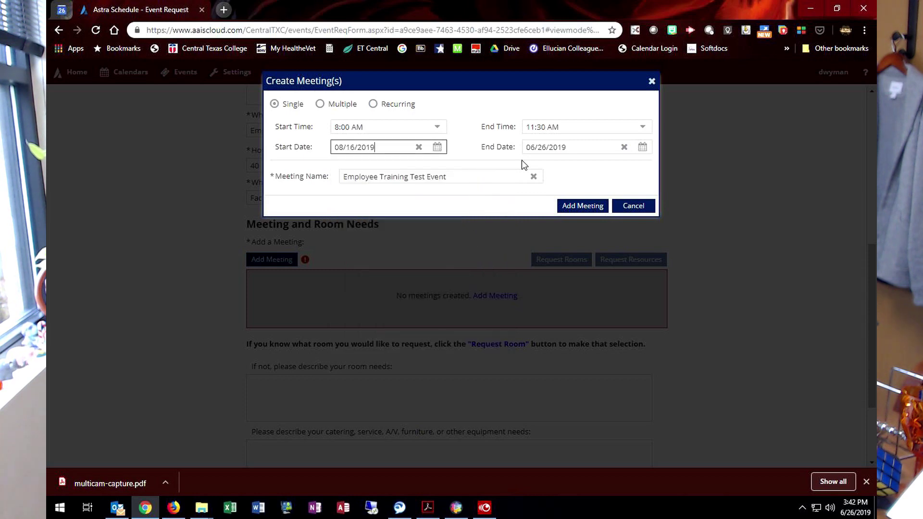
pyautogui.click(643, 147)
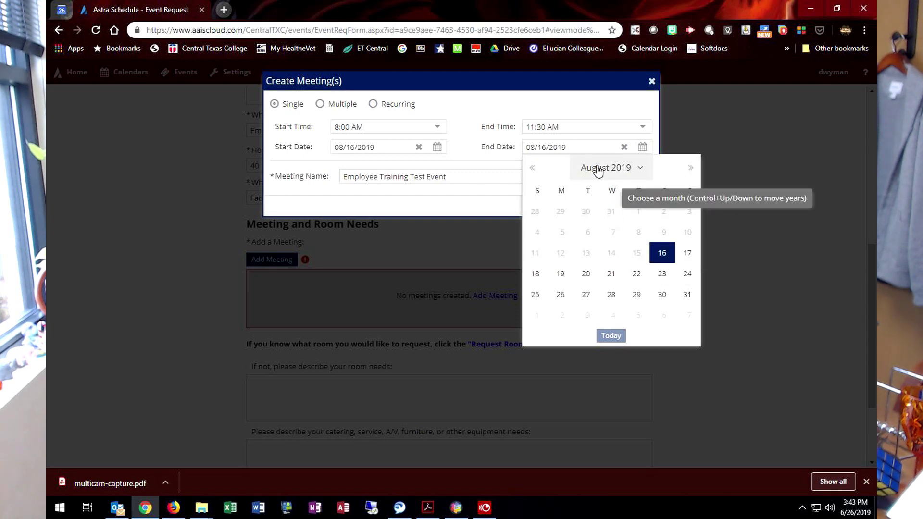
pyautogui.click(661, 254)
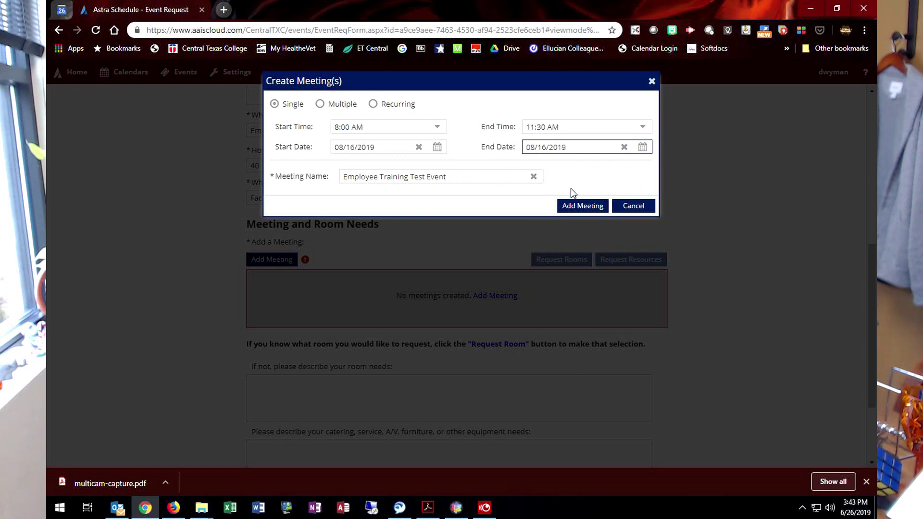
pyautogui.click(581, 206)
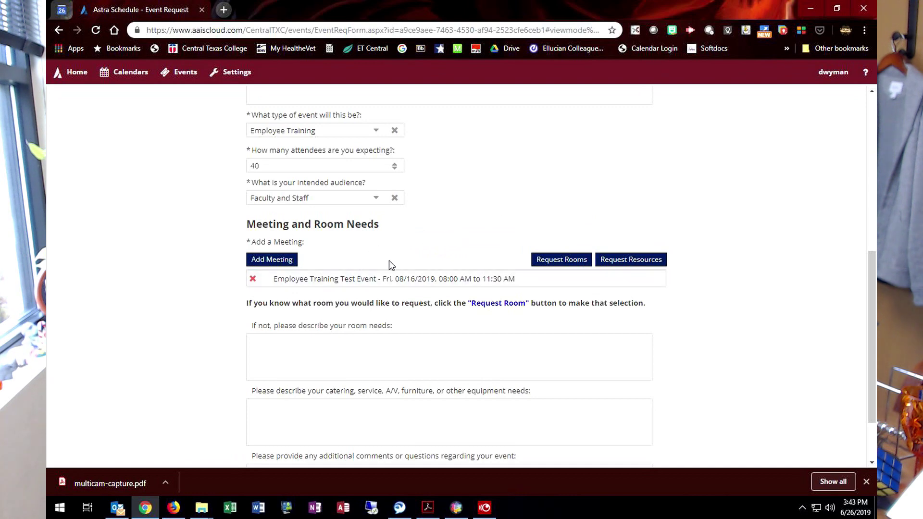
# Step: List rooms available for the meeting, filtered to Anderson Campus Center
pyautogui.click(553, 262)
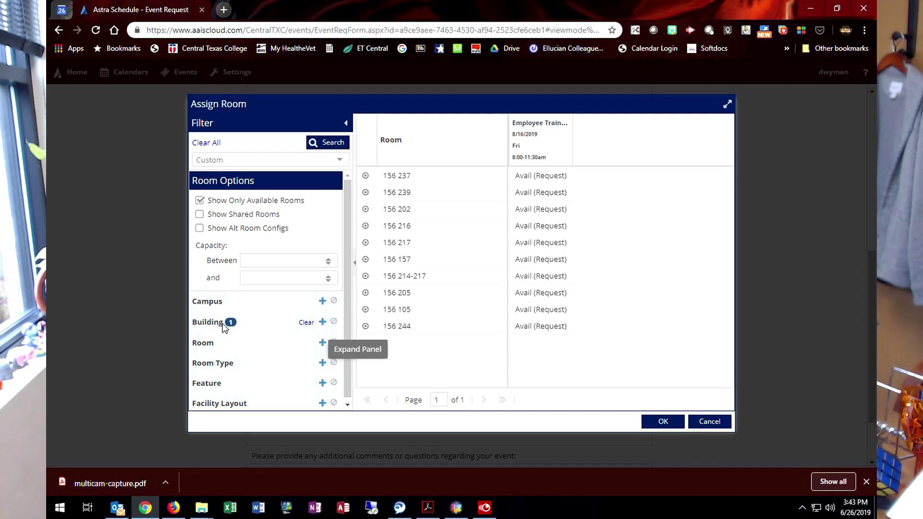
pyautogui.click(323, 324)
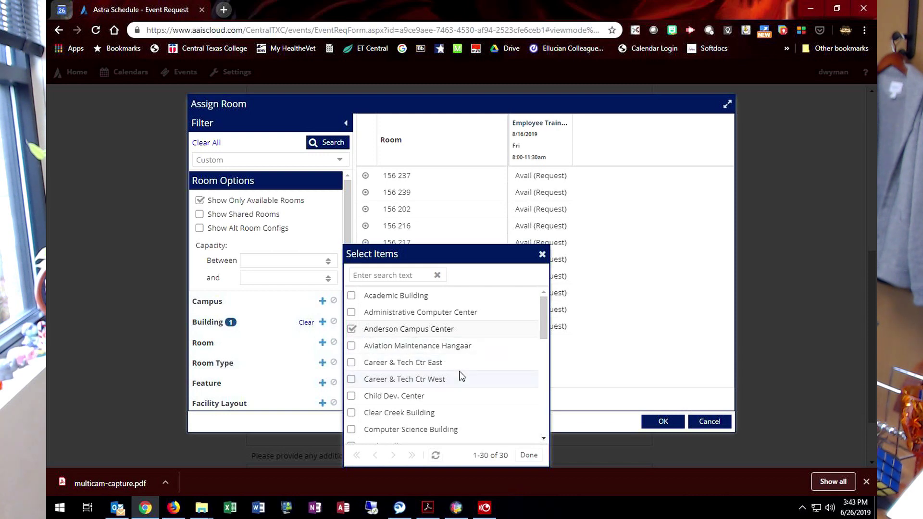
pyautogui.click(529, 456)
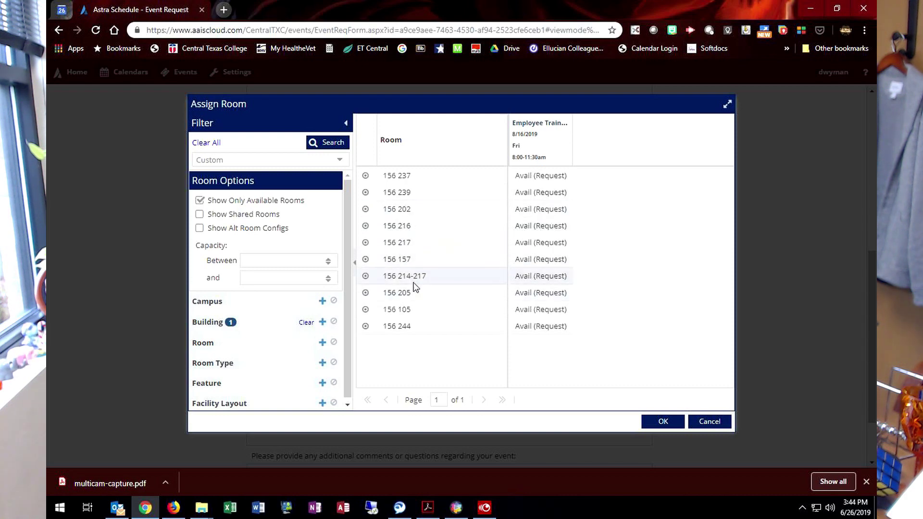
# Step: Swap the building filter from Anderson Campus Center to Science Center and refresh
pyautogui.click(322, 323)
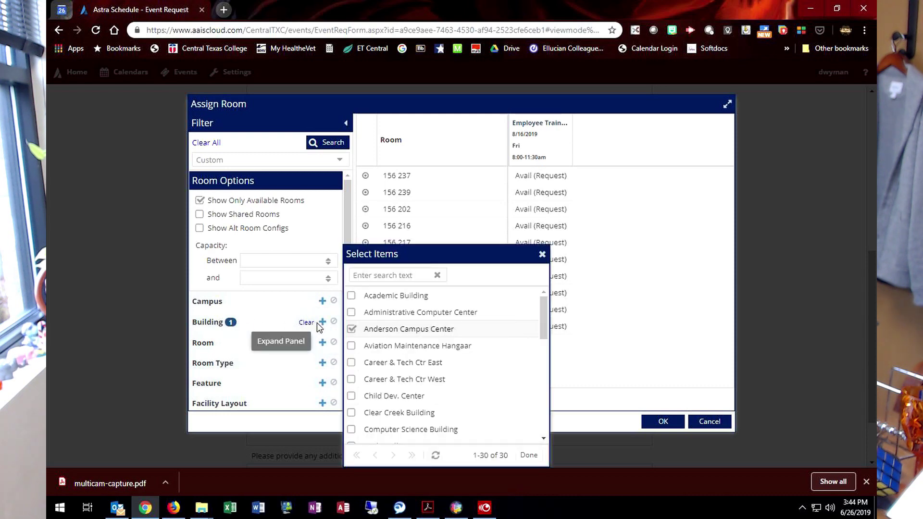
pyautogui.click(352, 329)
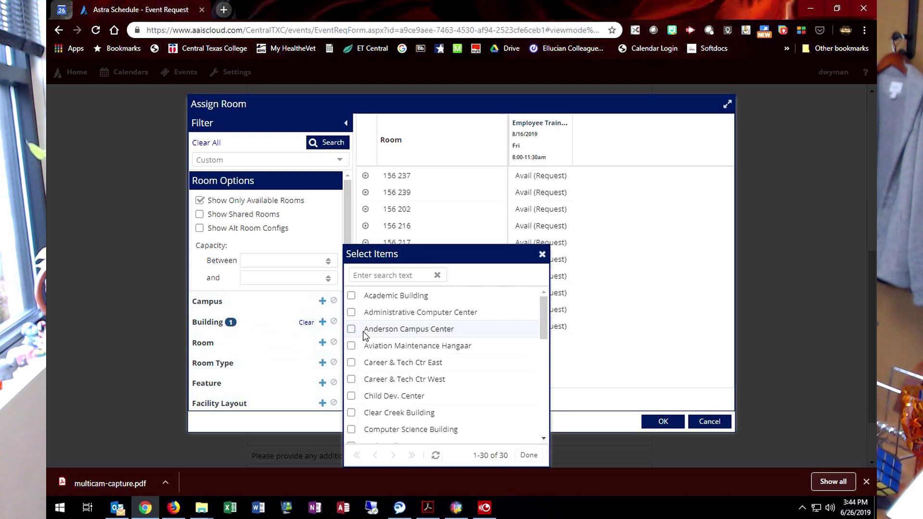
pyautogui.scroll(-4, 373, 333)
pyautogui.scroll(-4, 374, 334)
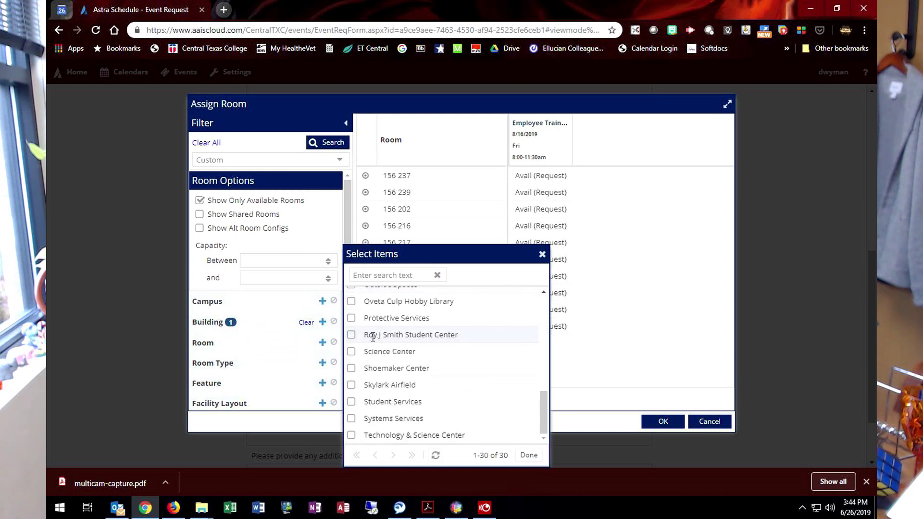
pyautogui.click(351, 352)
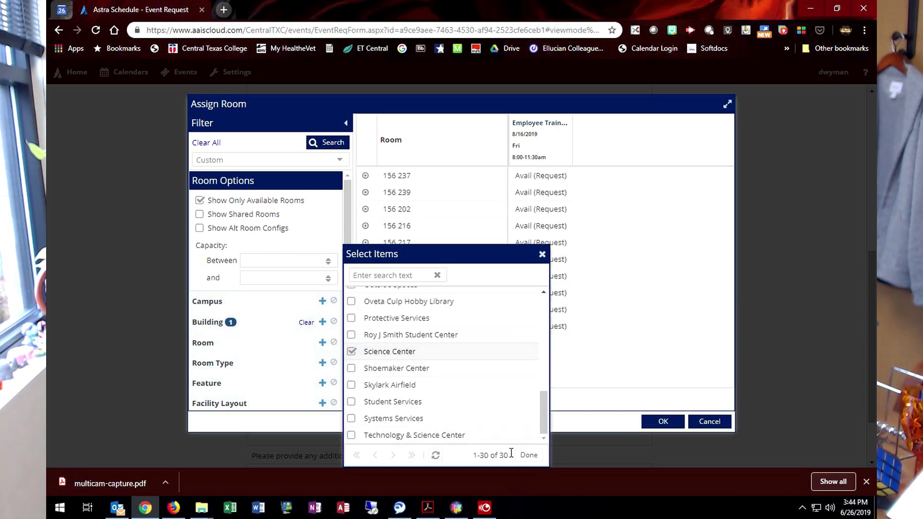
pyautogui.click(529, 457)
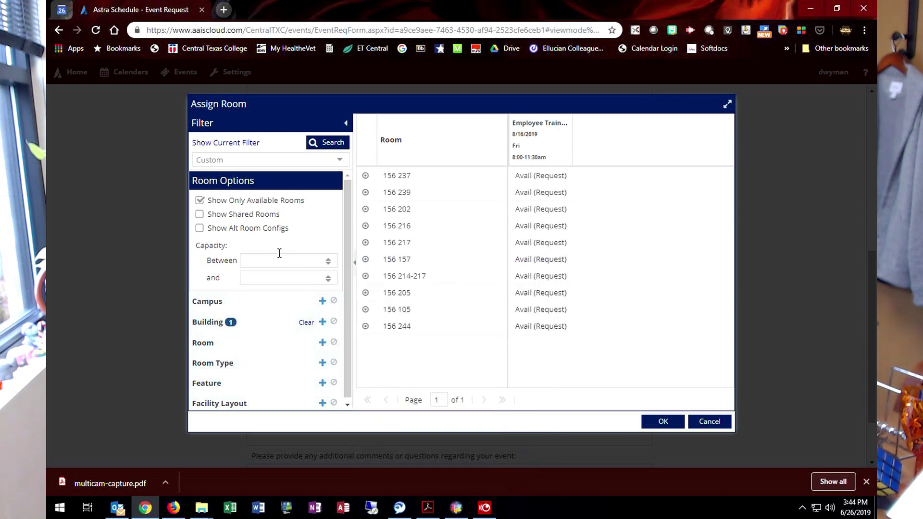
pyautogui.click(324, 148)
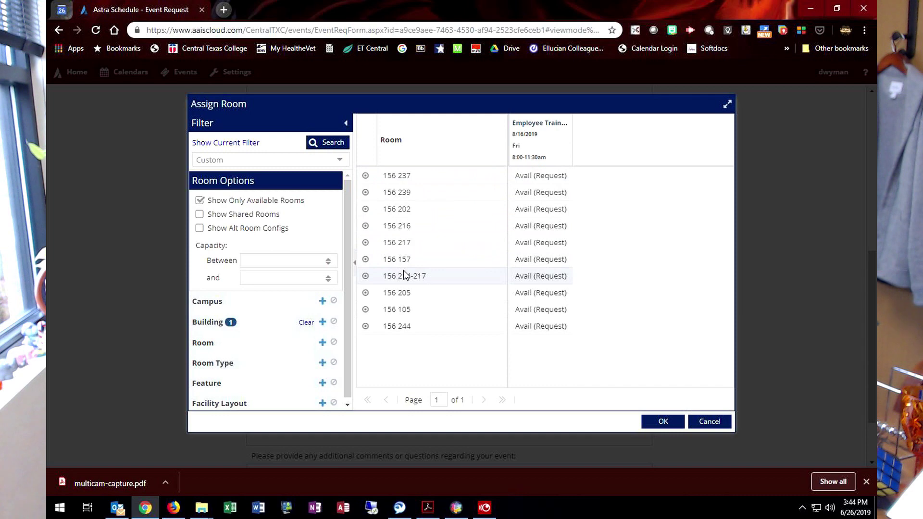
# Step: Request Science Center rooms 150 1075 and 150 1073 and bring up the resource list
pyautogui.click(322, 144)
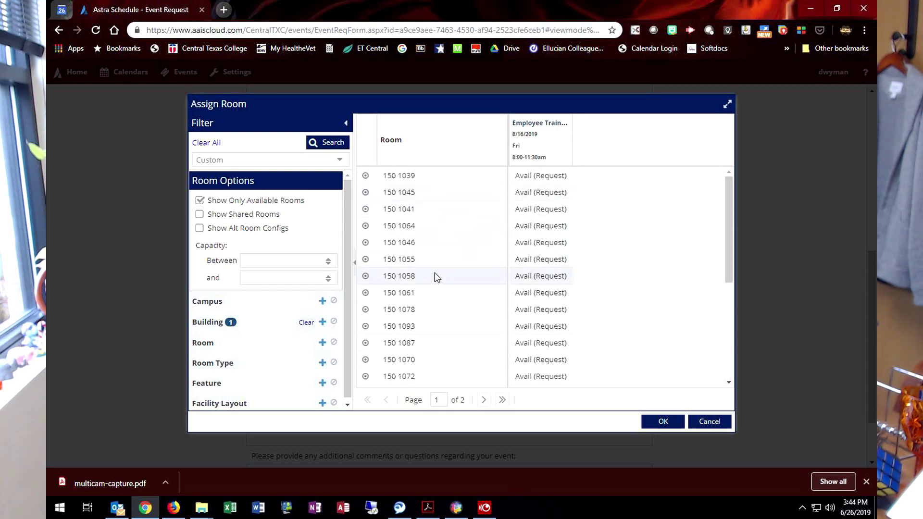
pyautogui.scroll(-4, 437, 265)
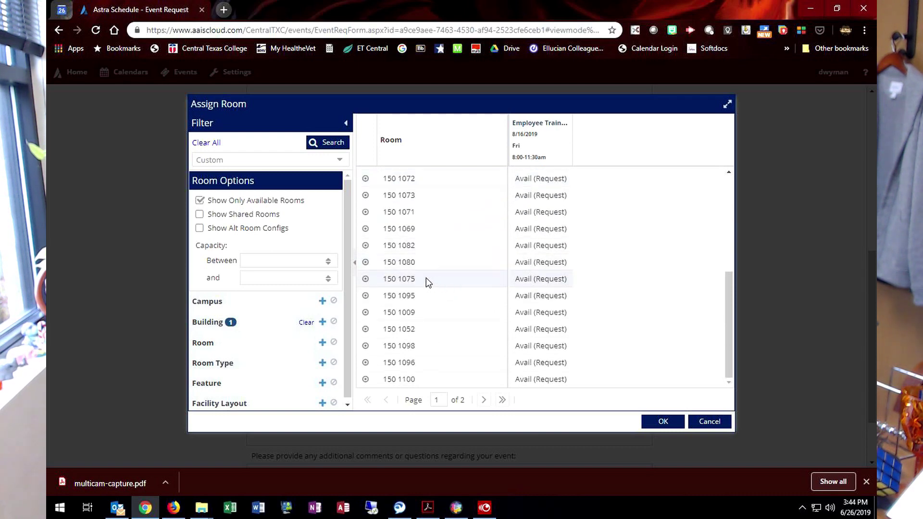
pyautogui.click(374, 281)
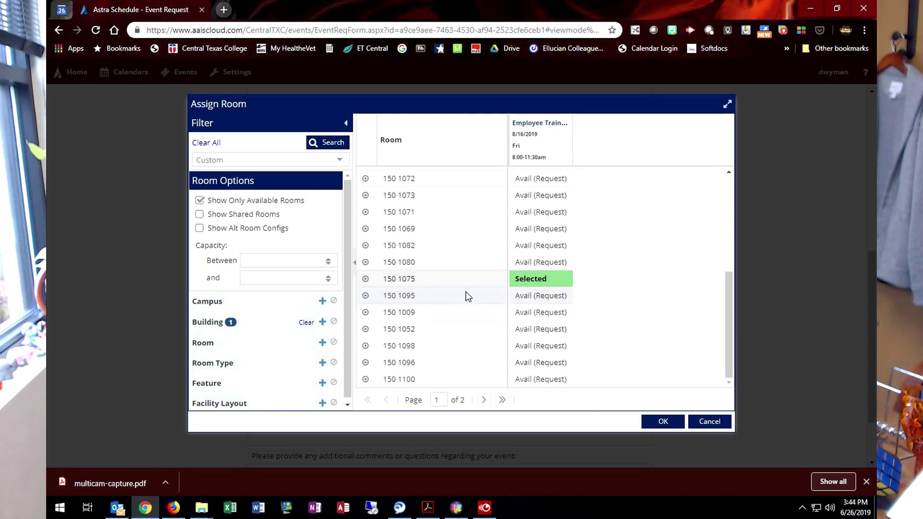
pyautogui.click(380, 197)
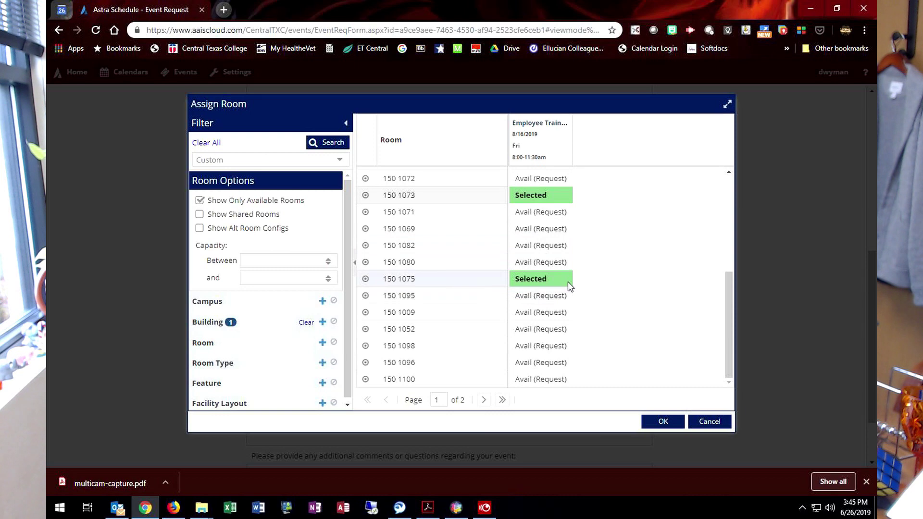
pyautogui.click(662, 421)
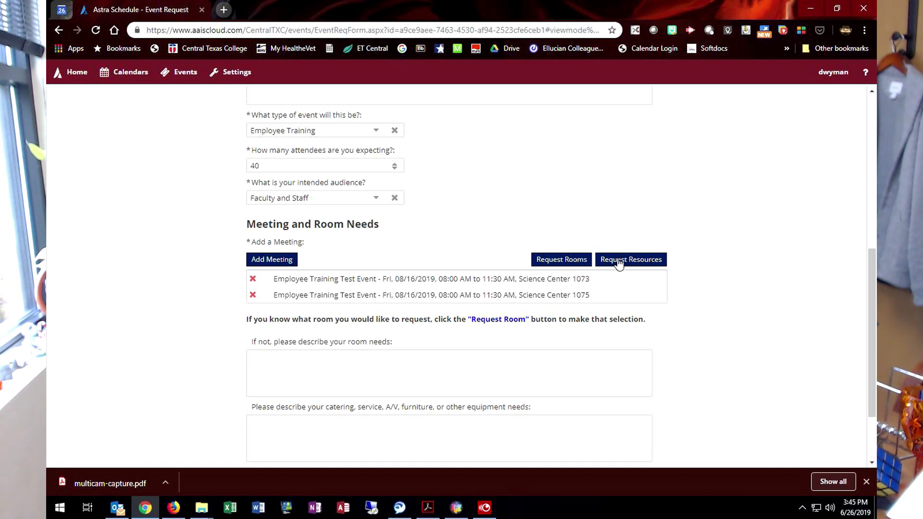
pyautogui.click(619, 262)
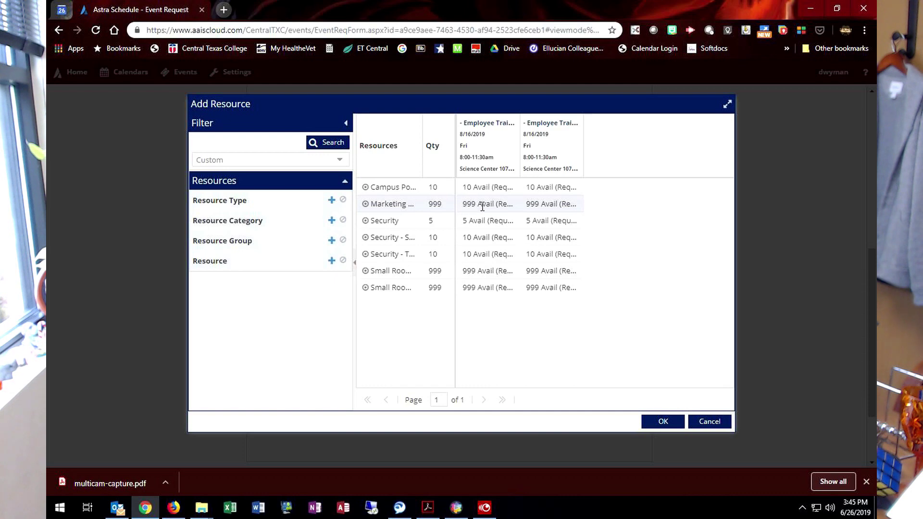
# Step: Request a quantity of 1 Marketing resource for the first meeting and confirm
pyautogui.click(482, 205)
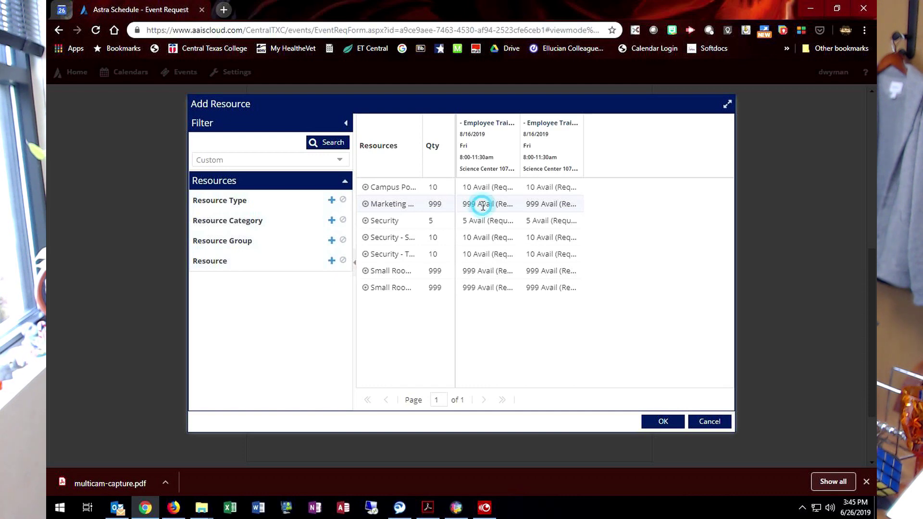
pyautogui.write('1')
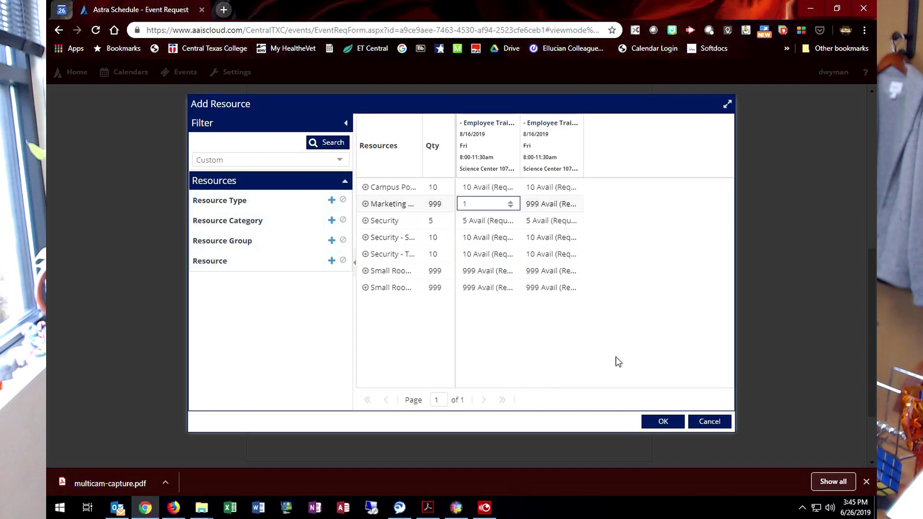
pyautogui.click(664, 421)
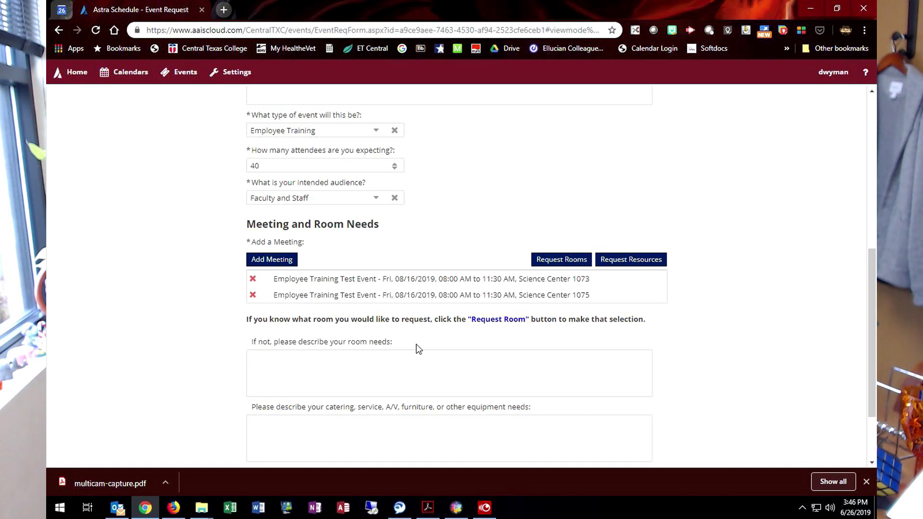
# Step: Enter 'No catering, Require A/V with video and PowerPoint, seating for 30 to 40 people' as the equipment needs
pyautogui.scroll(-1, 352, 255)
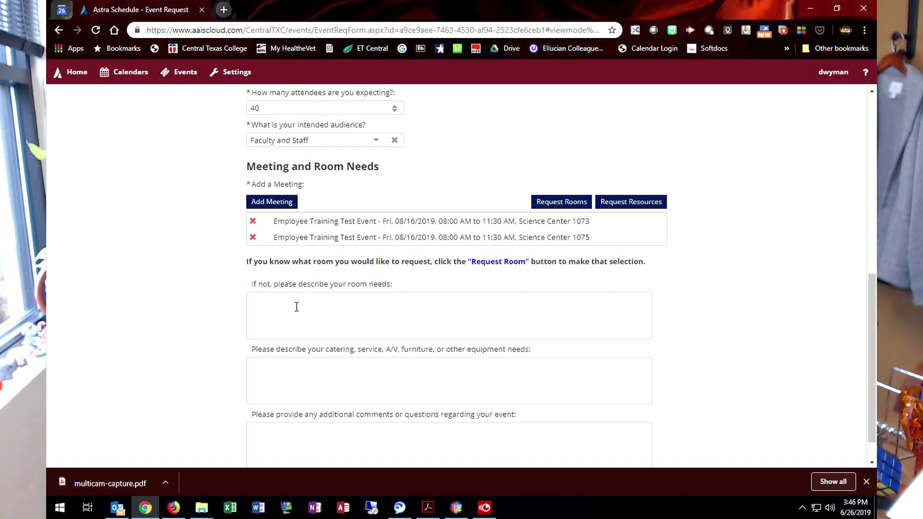
pyautogui.scroll(-1, 297, 307)
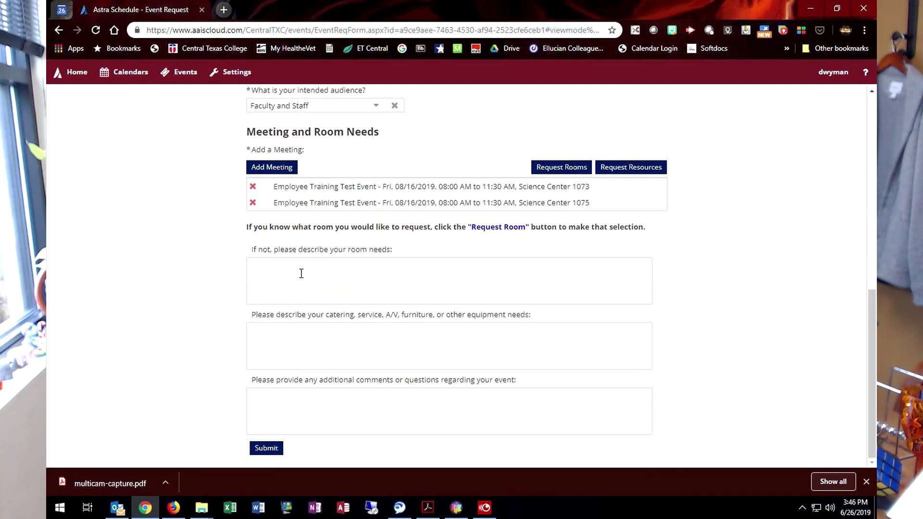
pyautogui.click(295, 331)
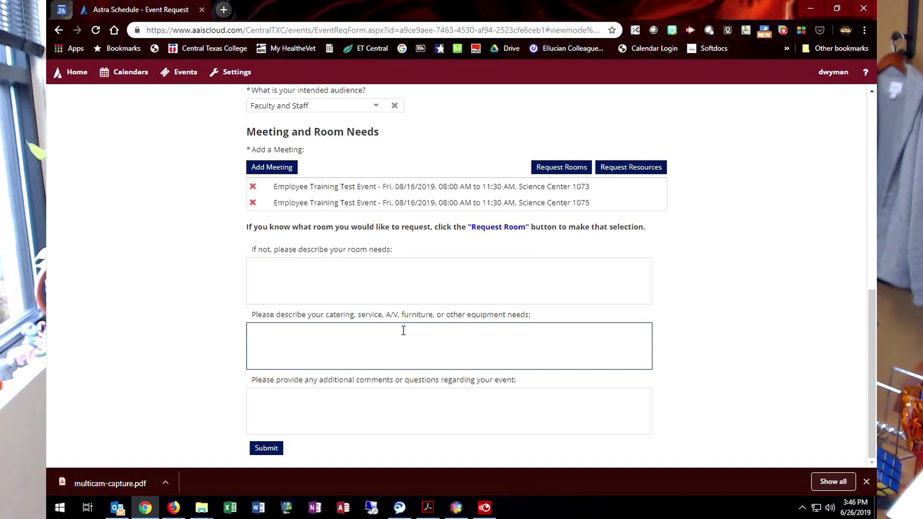
pyautogui.write('No catering, ')
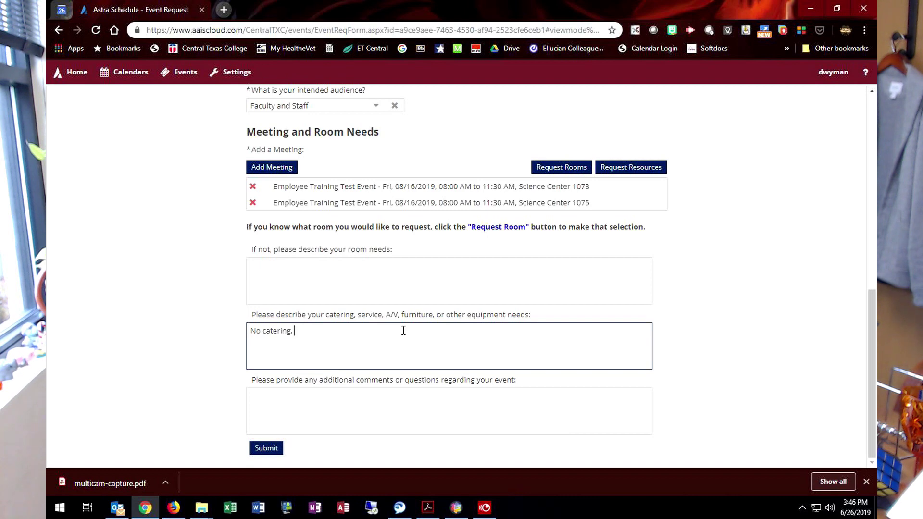
pyautogui.write('Require A/V with video and PowerPoint')
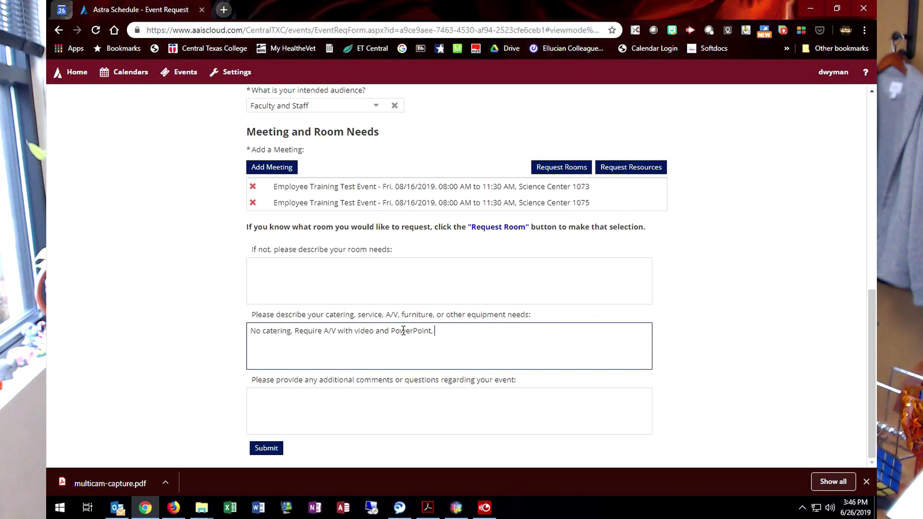
pyautogui.write('seating for 30 to 40')
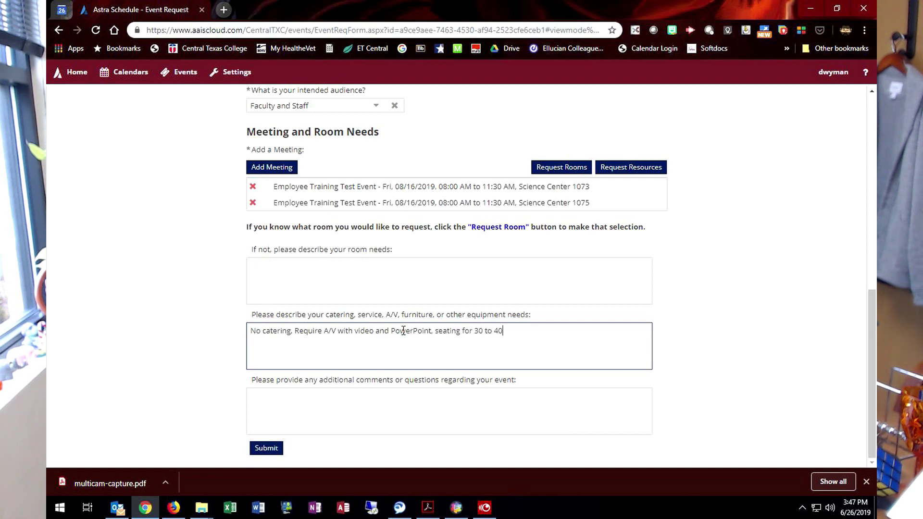
pyautogui.write(' people.')
pyautogui.click(339, 406)
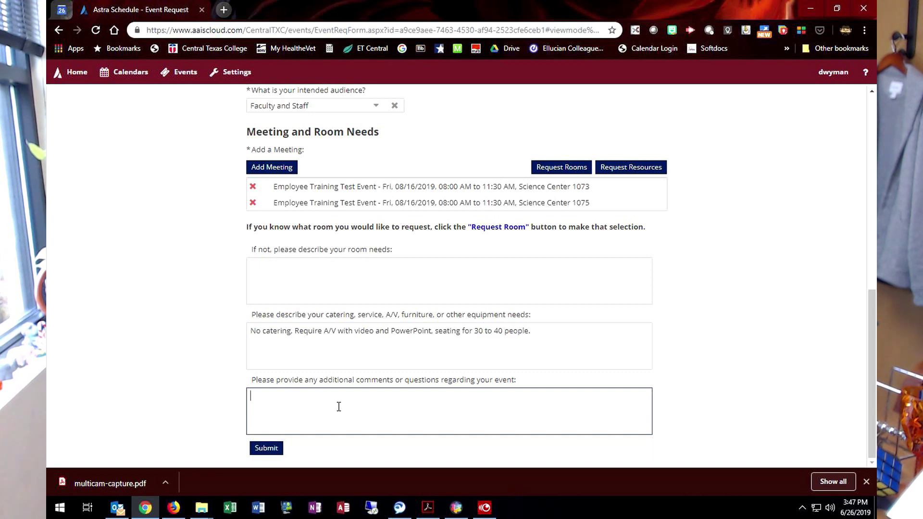
# Step: Add the comment 'Nothing further', review the form, and submit the request
pyautogui.write('Nothing f')
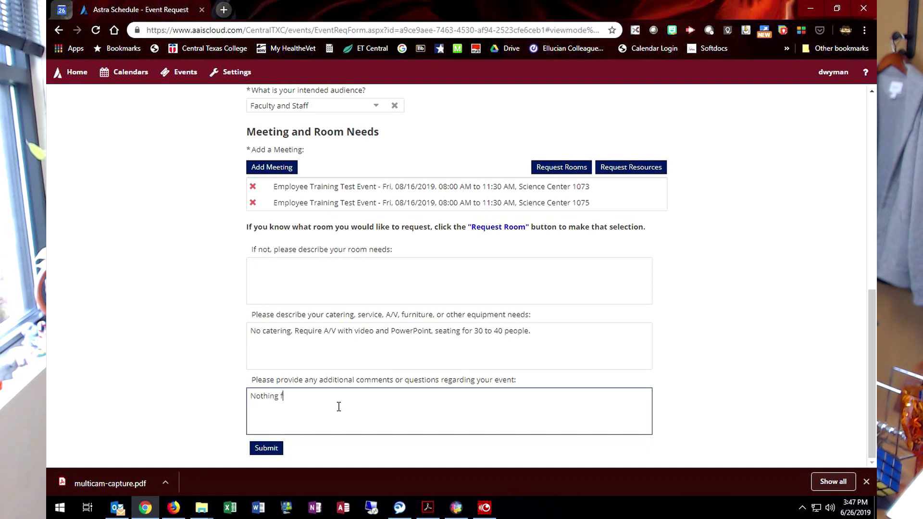
pyautogui.write('urther')
pyautogui.scroll(10, 180, 319)
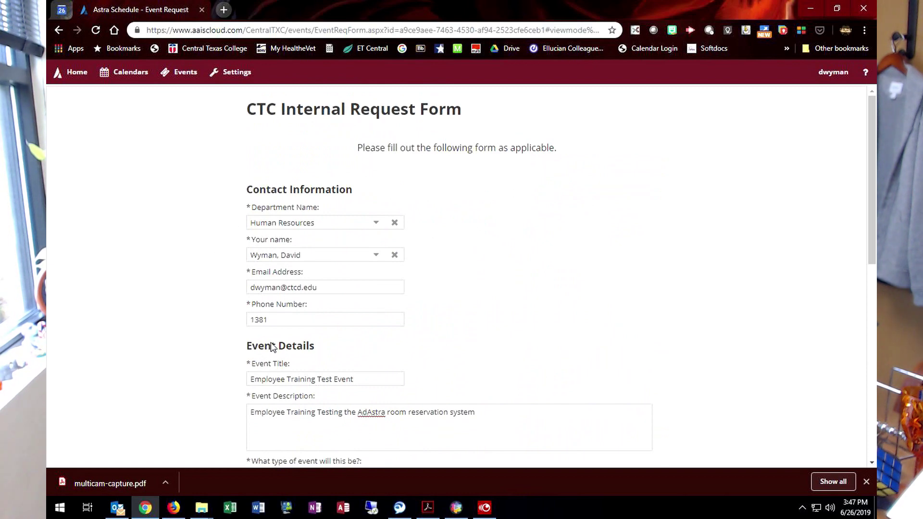
pyautogui.scroll(-8, 247, 335)
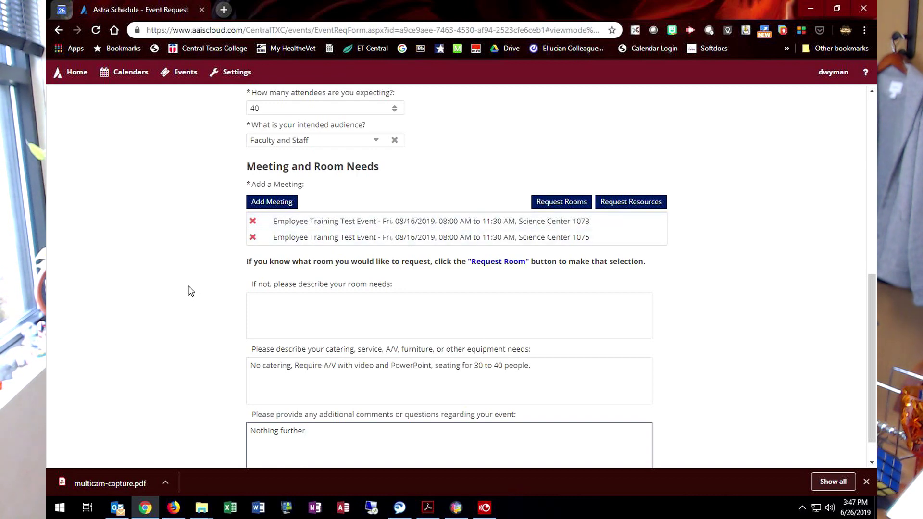
pyautogui.scroll(-1, 190, 291)
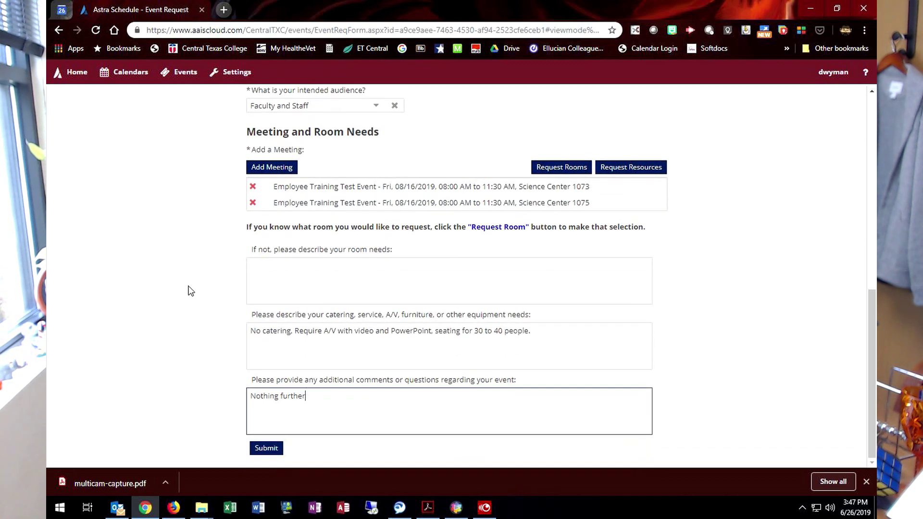
pyautogui.click(261, 451)
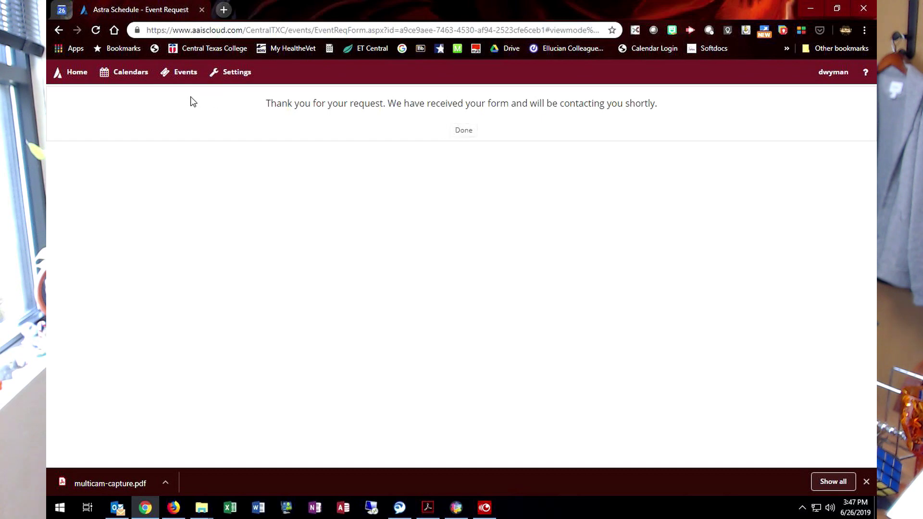
# Step: Open the Event List and filter it to the Next 31 Days time period
pyautogui.click(179, 75)
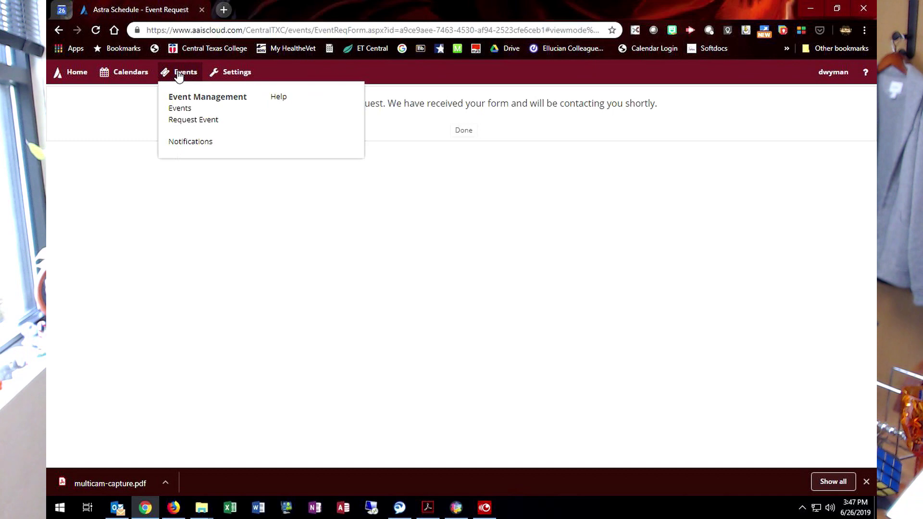
pyautogui.click(180, 109)
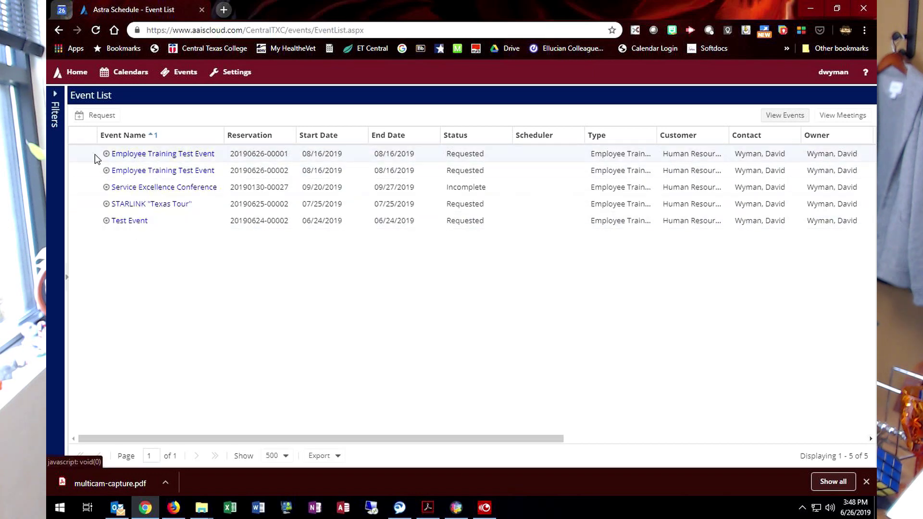
pyautogui.click(56, 110)
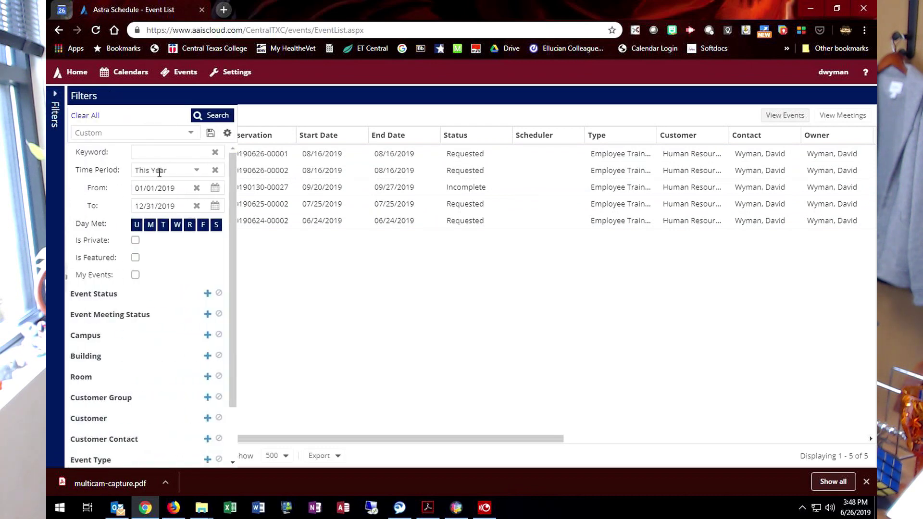
pyautogui.click(197, 171)
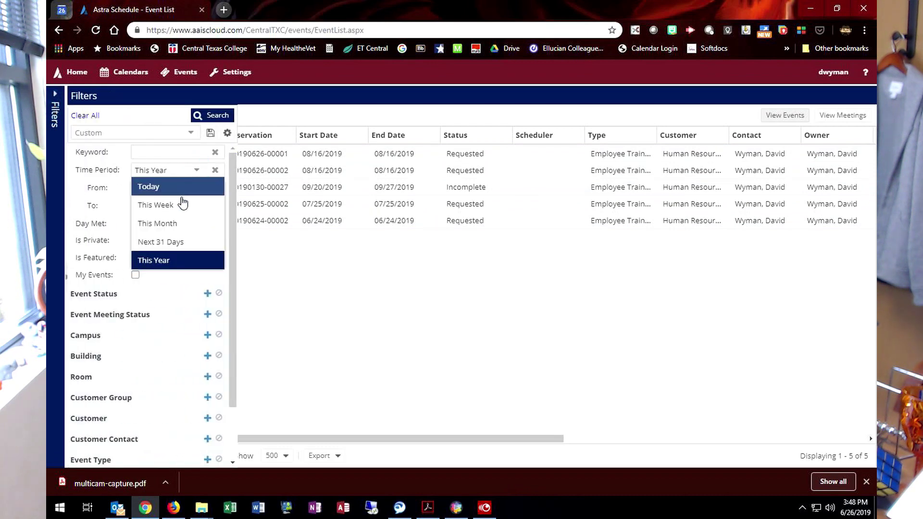
pyautogui.click(170, 243)
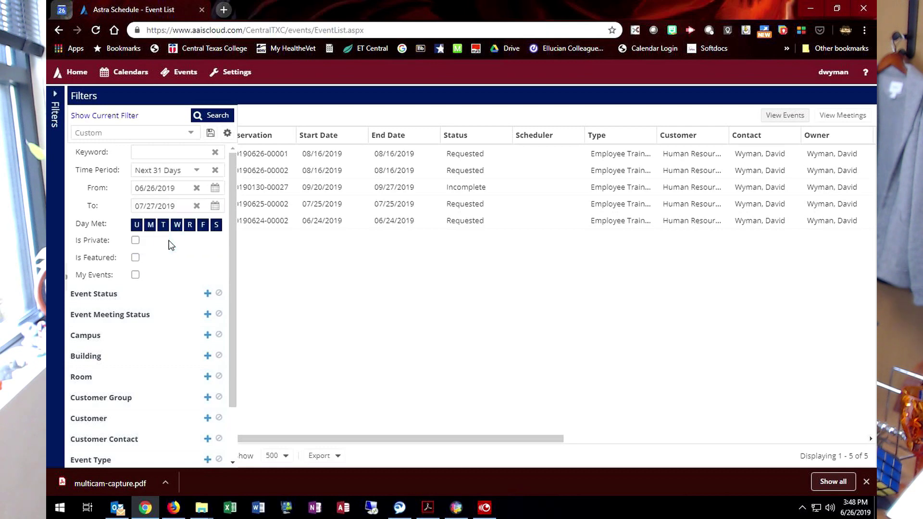
pyautogui.click(206, 119)
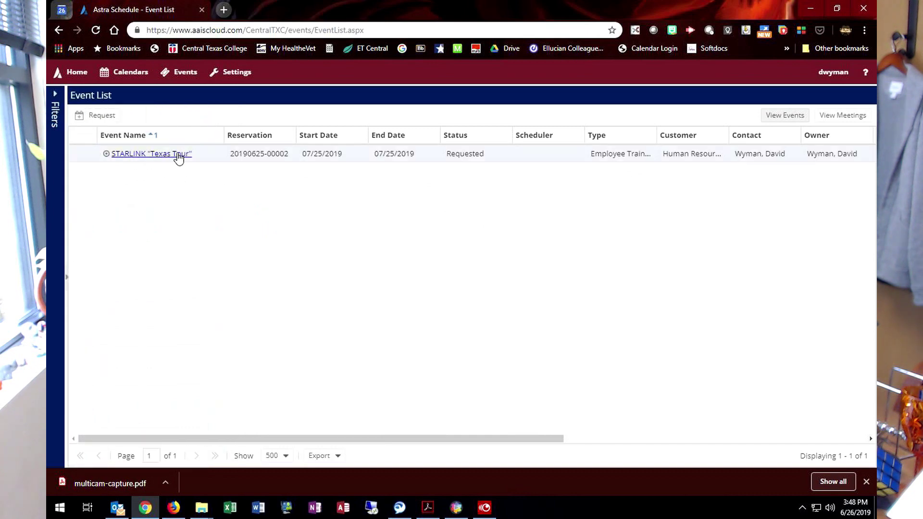
# Step: Reset the filter's Time Period to This Year and collapse the Filters panel
pyautogui.click(53, 100)
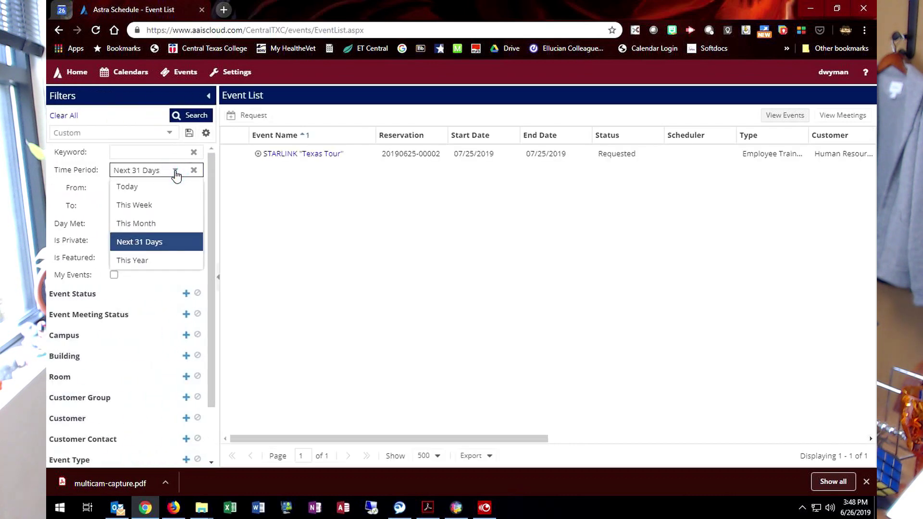
pyautogui.click(152, 260)
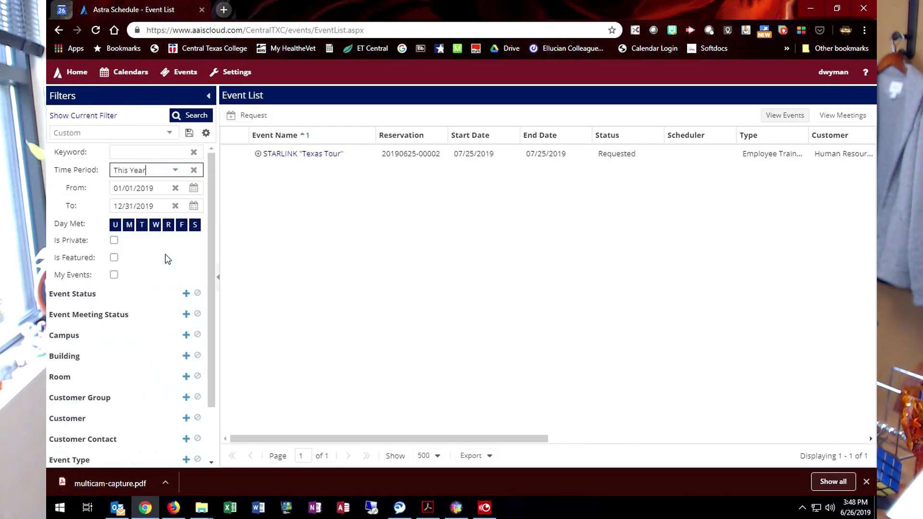
pyautogui.click(208, 96)
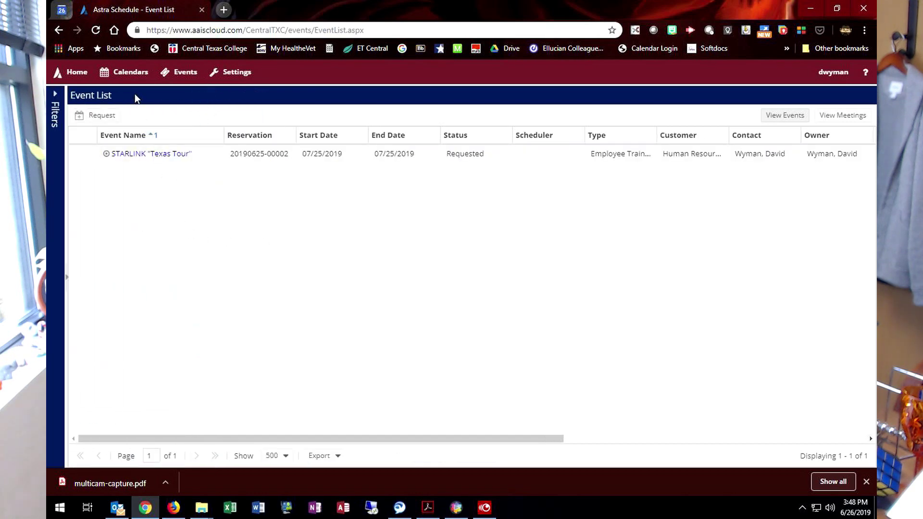
# Step: Open the Activity Calendar showing the Campus Events Calendar
pyautogui.click(128, 76)
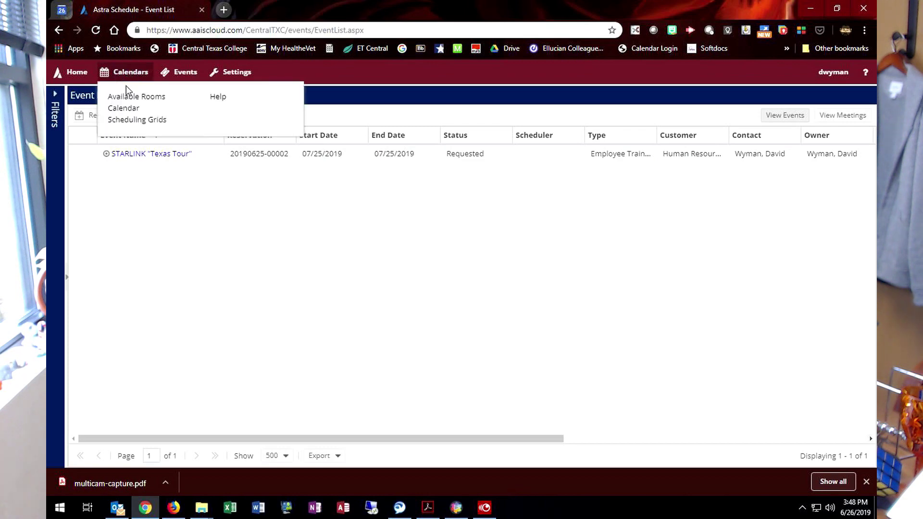
pyautogui.click(124, 109)
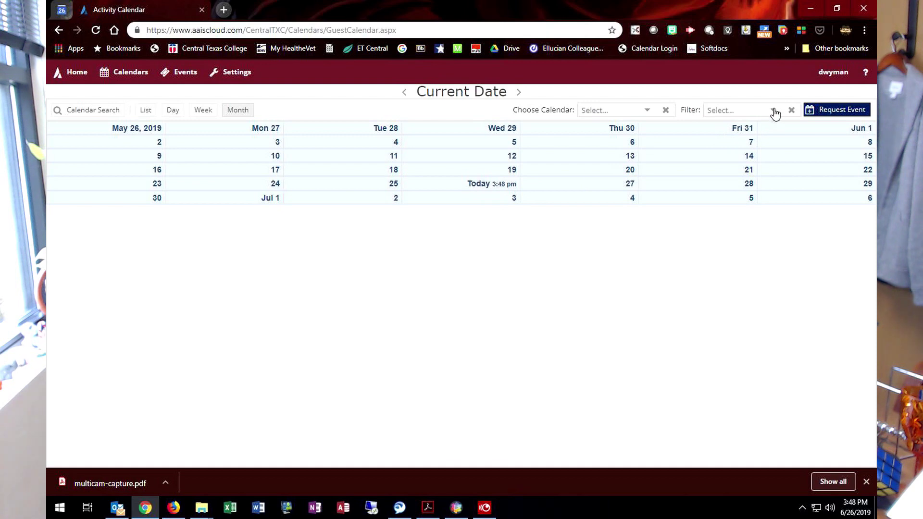
pyautogui.click(647, 111)
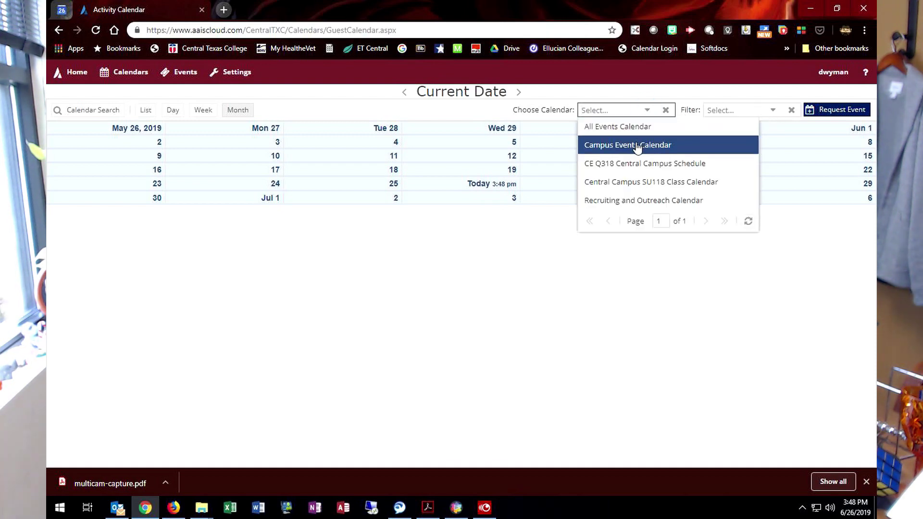
pyautogui.click(637, 145)
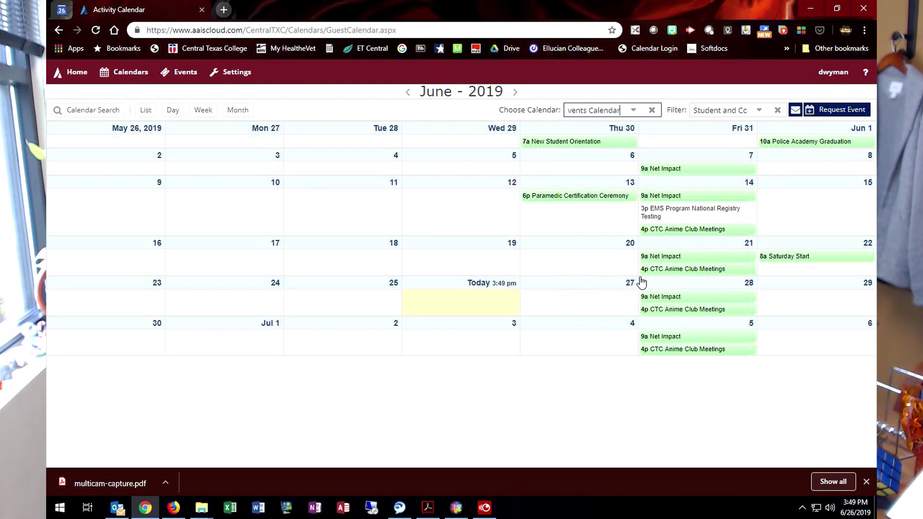
# Step: Open the CTC Anime Club meeting's full details, then return to the Activity Calendar
pyautogui.click(663, 273)
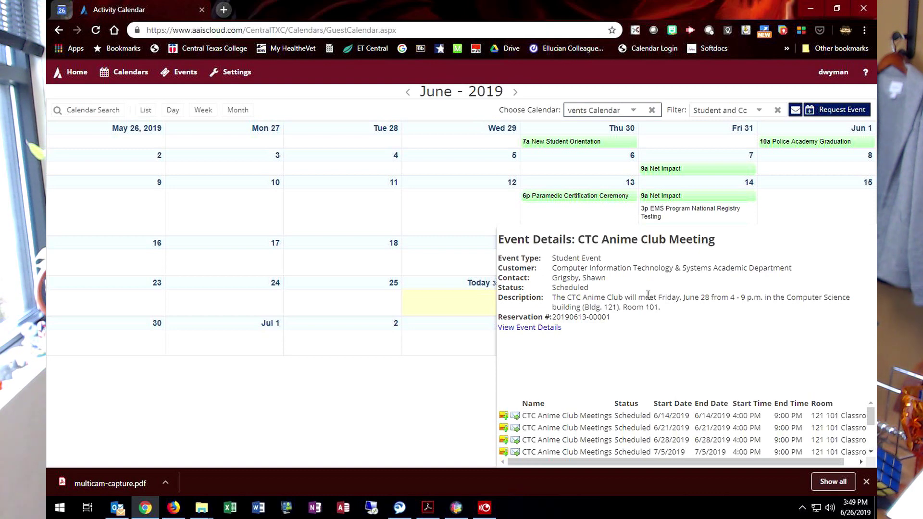
pyautogui.click(530, 331)
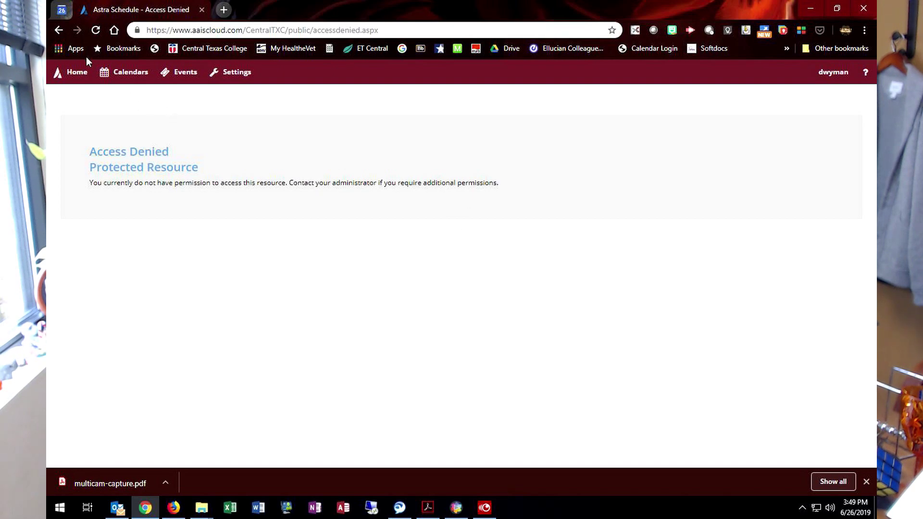
pyautogui.click(59, 30)
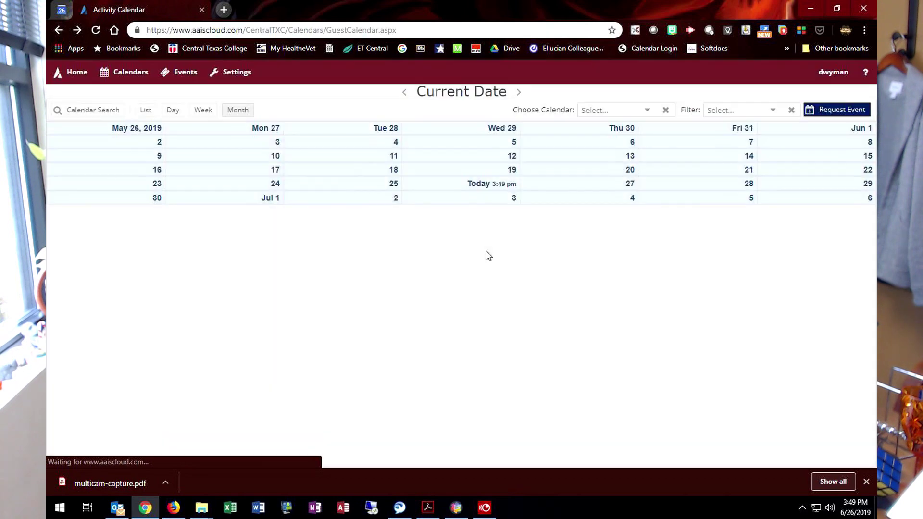
# Step: Switch to the All Events Calendar and preview the CTC Anime Club meeting details
pyautogui.click(646, 111)
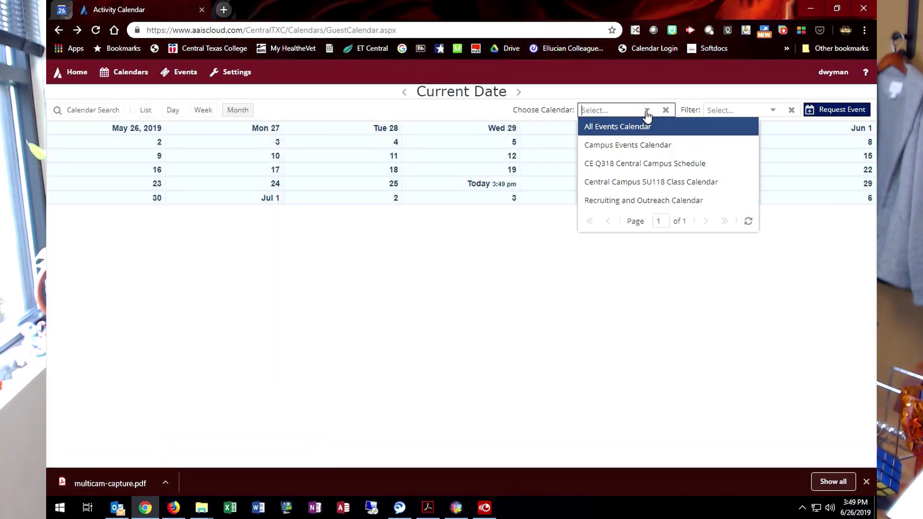
pyautogui.click(621, 128)
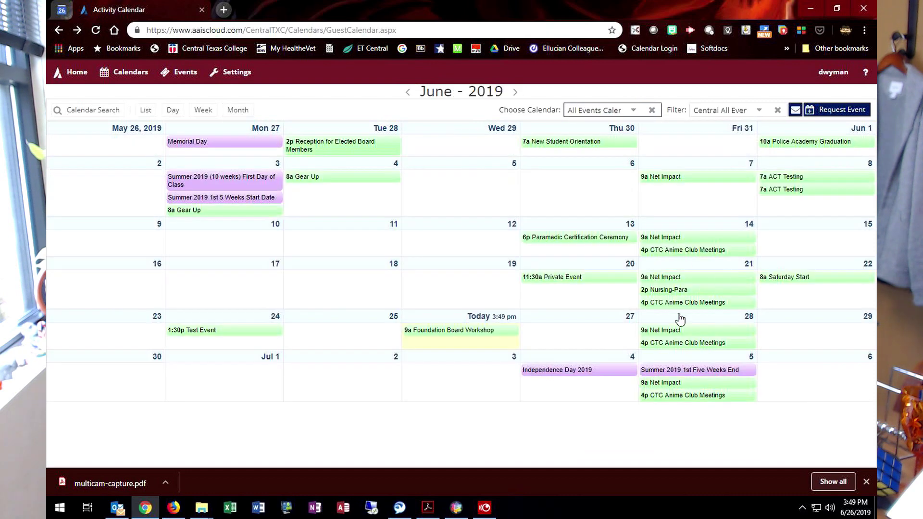
pyautogui.click(660, 397)
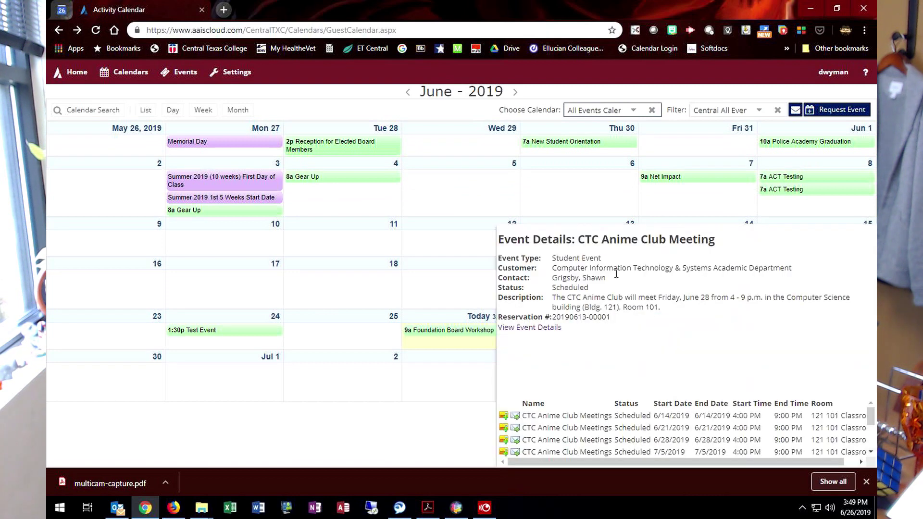
pyautogui.click(615, 213)
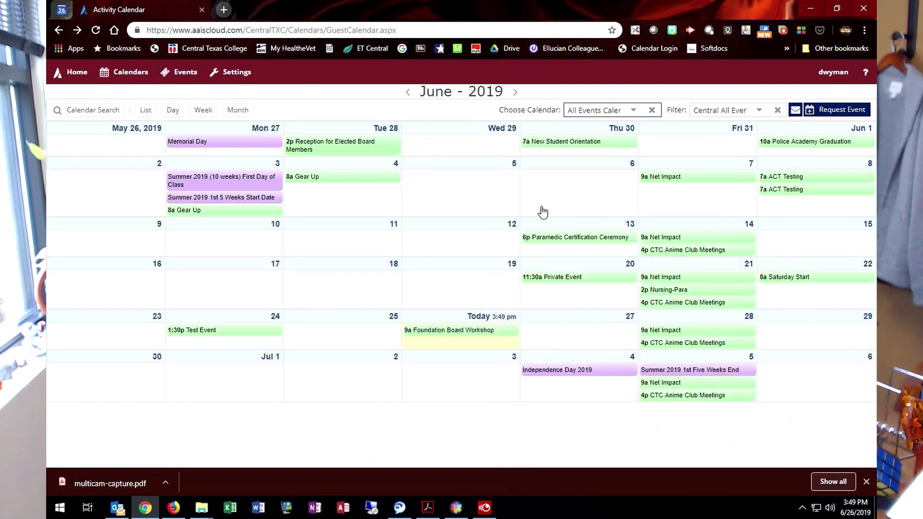
# Step: Preview the Paramedic Certification Ceremony details, then close them
pyautogui.click(573, 241)
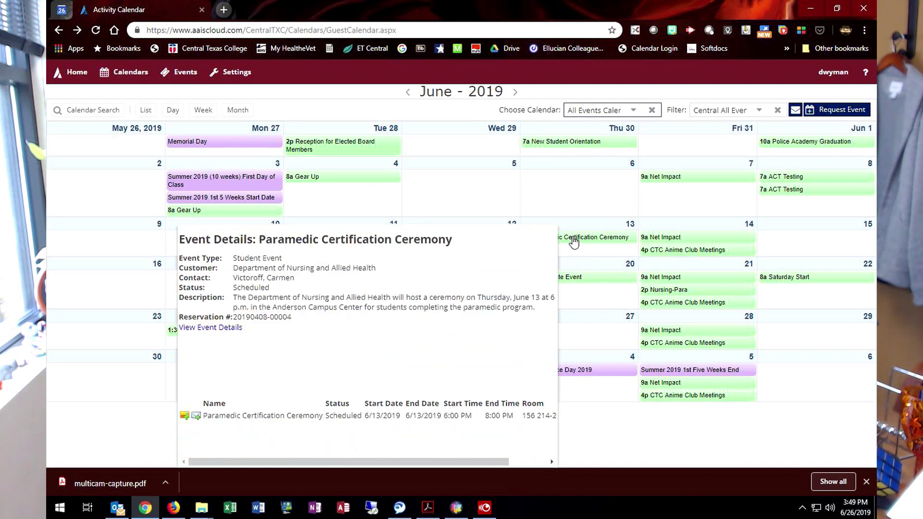
pyautogui.click(573, 241)
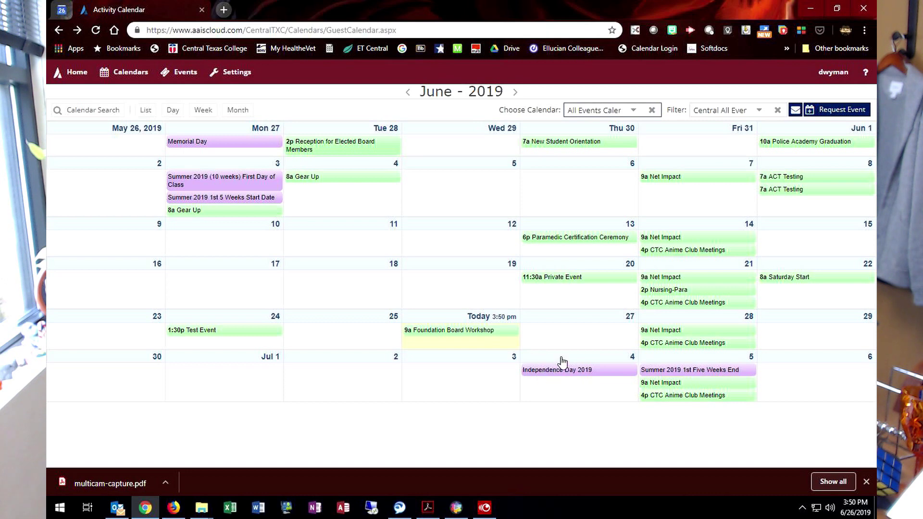
pyautogui.moveTo(667, 304)
pyautogui.moveTo(779, 146)
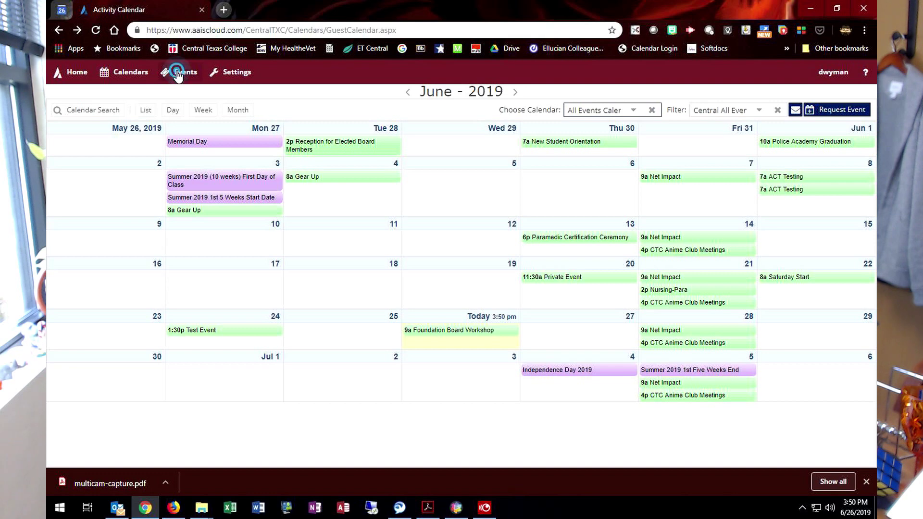
pyautogui.click(178, 76)
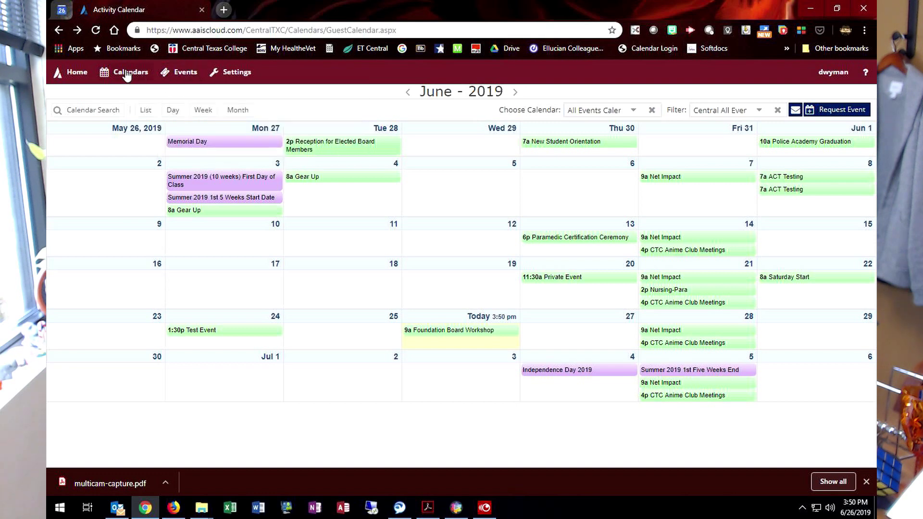